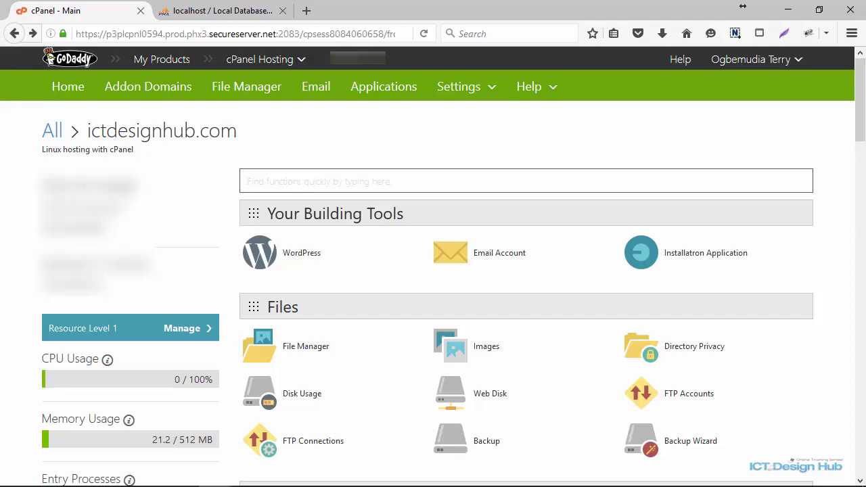
# - Review the versions in Select PHP Version, keep 5.5 as current, and return to Home
pyautogui.click(240, 180)
pyautogui.scroll(-4, 304, 265)
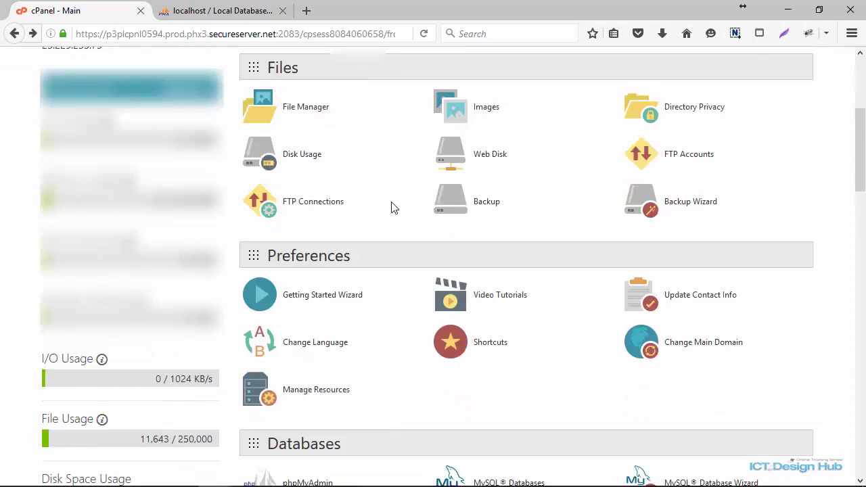
pyautogui.scroll(-12, 393, 207)
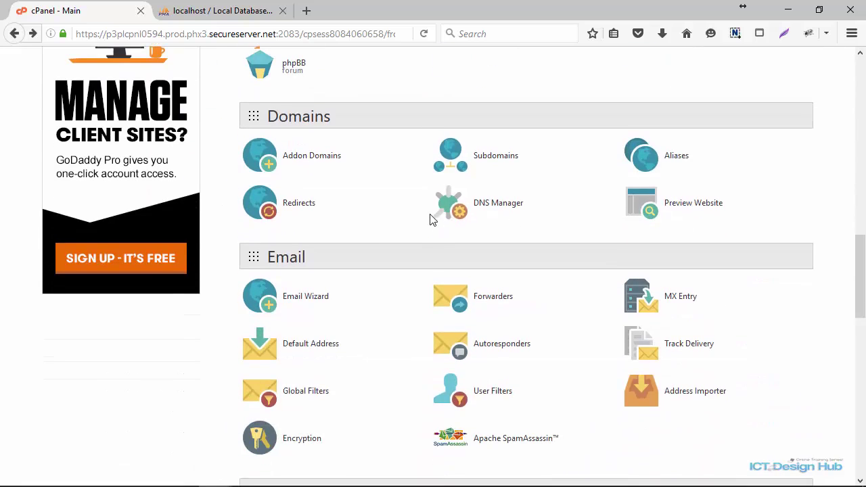
pyautogui.scroll(-8, 426, 240)
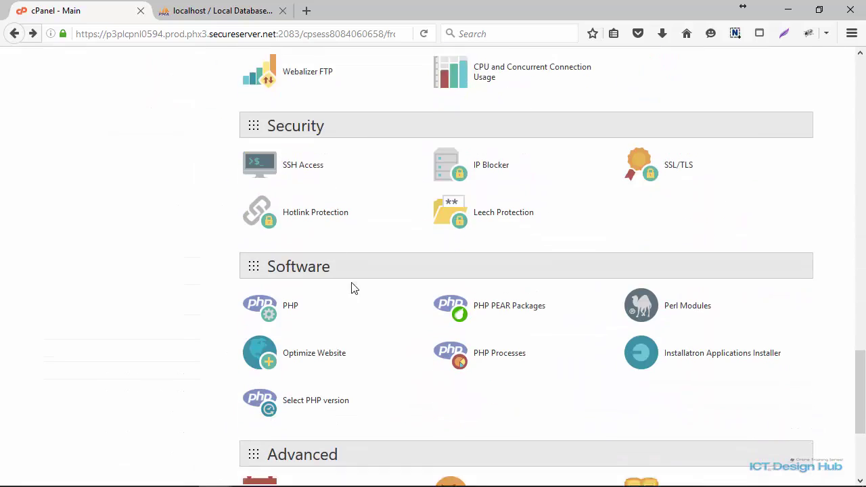
pyautogui.scroll(-3, 352, 288)
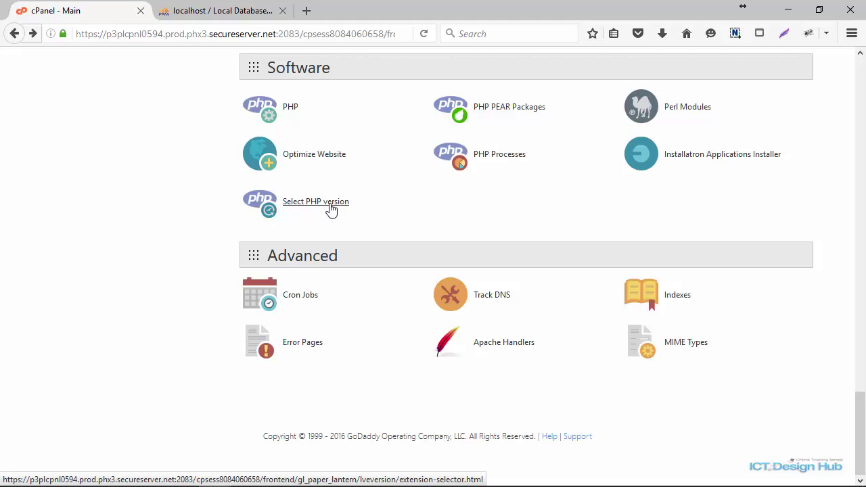
pyautogui.click(302, 207)
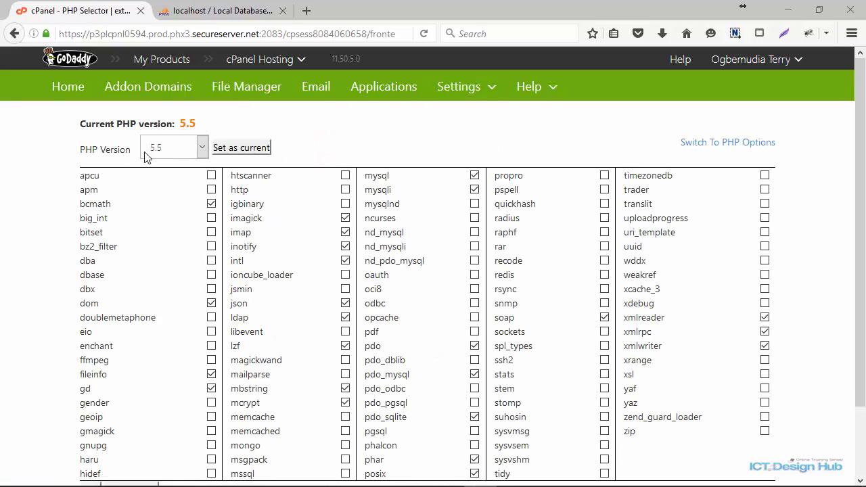
pyautogui.click(203, 148)
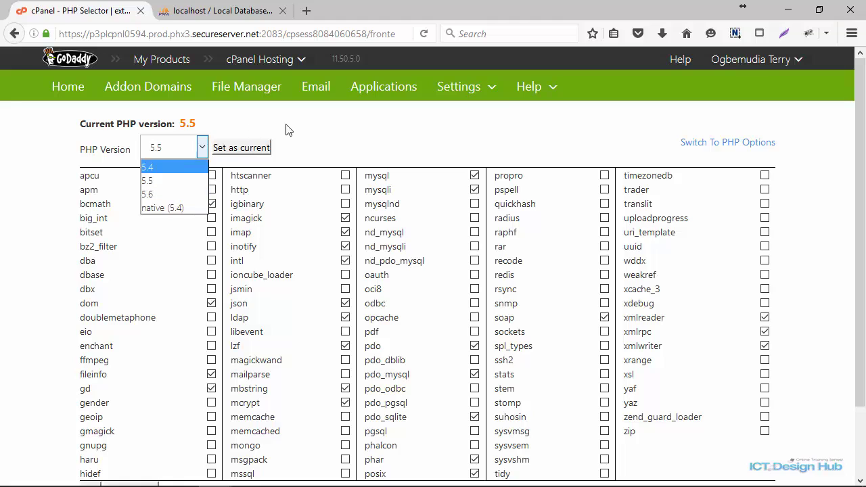
pyautogui.click(267, 136)
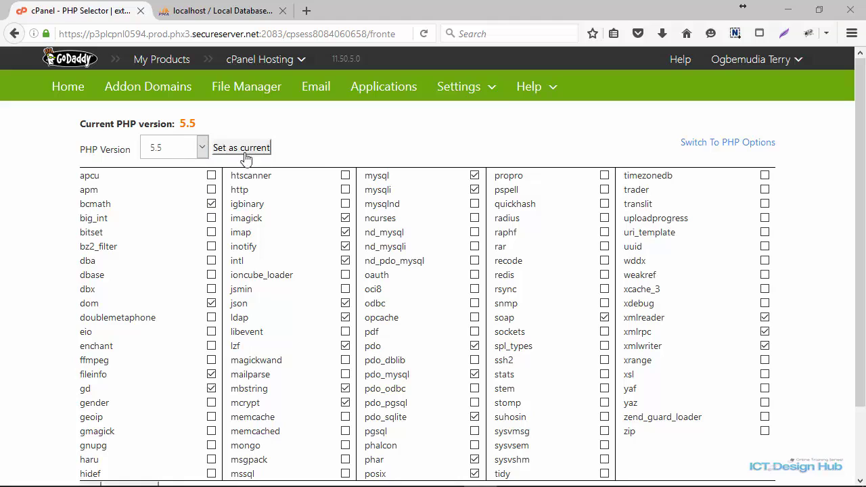
pyautogui.click(76, 94)
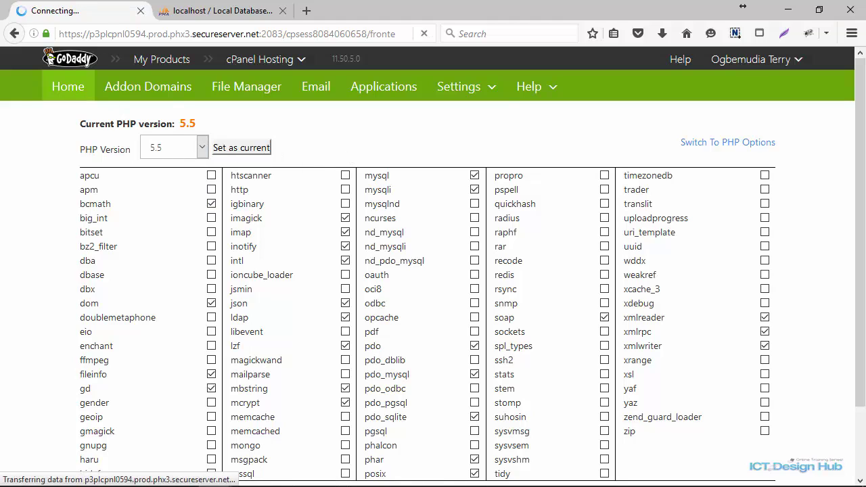
# - Create a new database named php_login_system on the MySQL Databases page
pyautogui.scroll(-7, 387, 237)
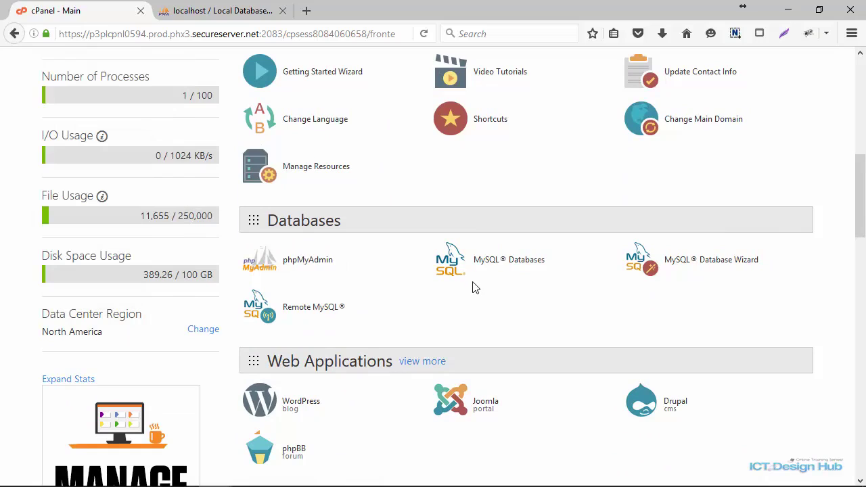
pyautogui.click(509, 264)
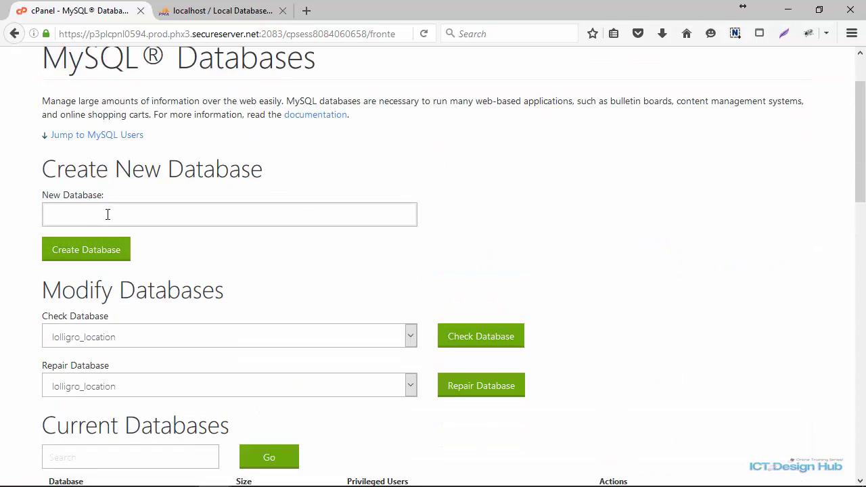
pyautogui.click(104, 214)
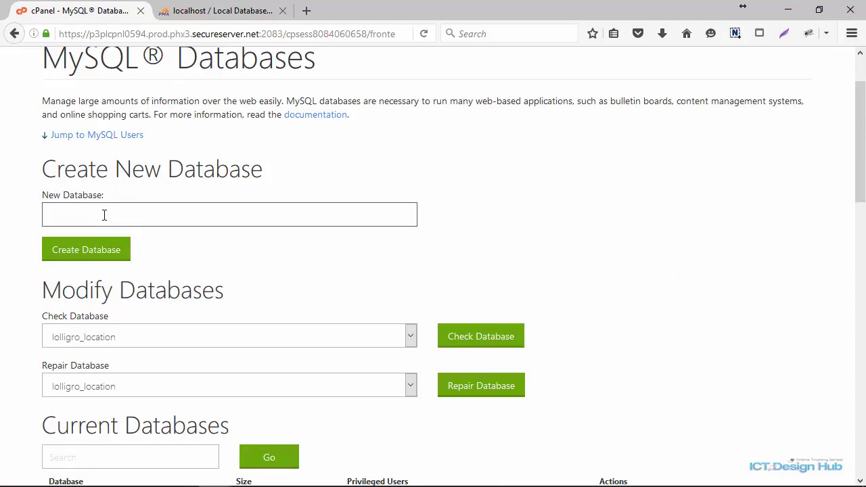
pyautogui.write('php_login_system')
pyautogui.click(91, 235)
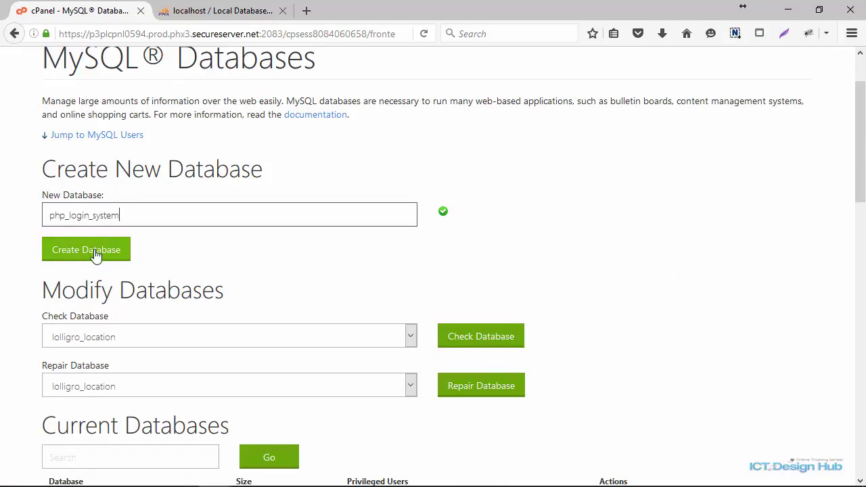
pyautogui.click(93, 252)
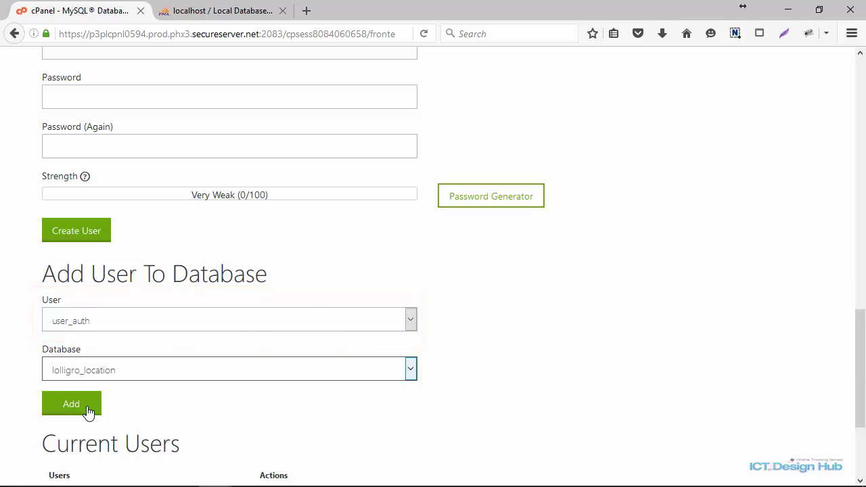
# - Add the existing user to php_login_system with ALL PRIVILEGES and save the changes
pyautogui.press('Down')
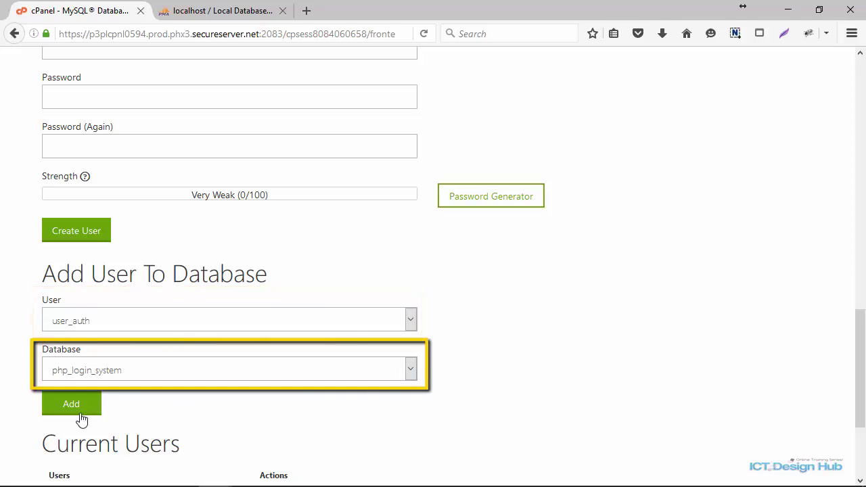
pyautogui.click(83, 406)
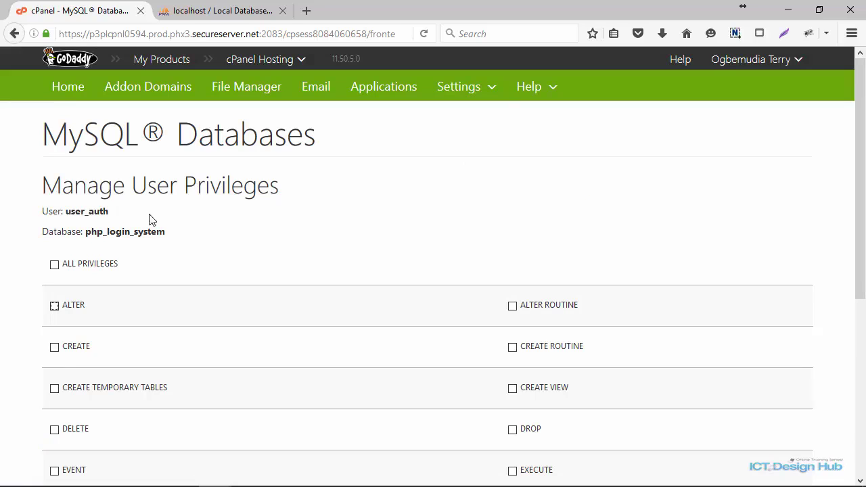
pyautogui.click(55, 264)
pyautogui.scroll(-1, 174, 286)
pyautogui.scroll(-4, 174, 286)
pyautogui.click(106, 391)
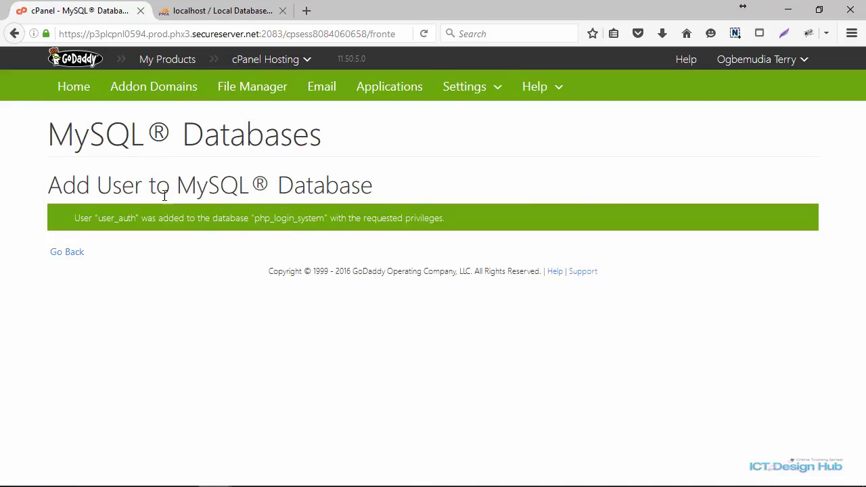
pyautogui.click(67, 256)
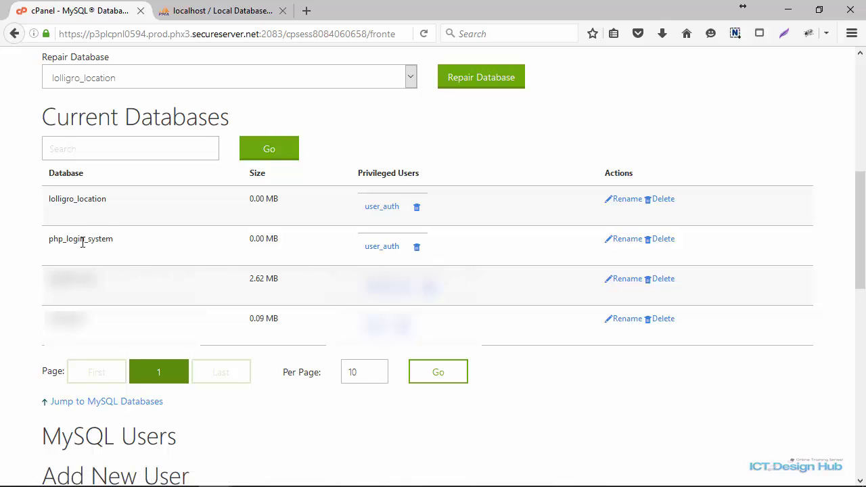
pyautogui.scroll(5, 372, 264)
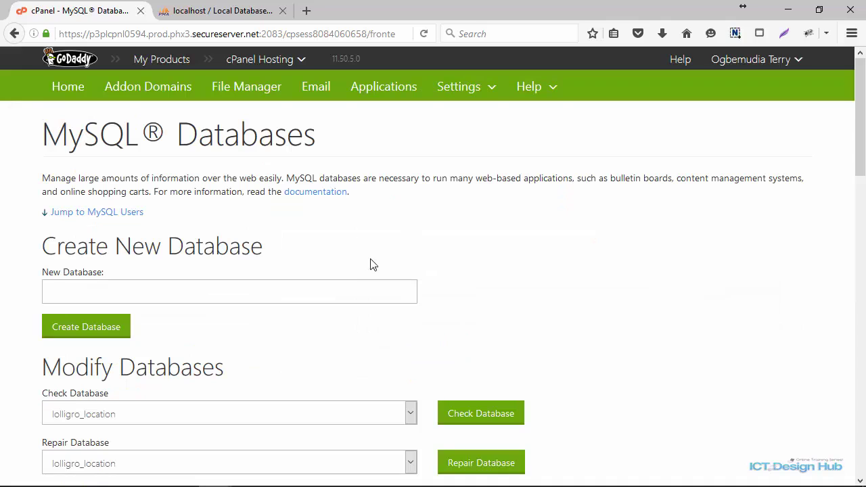
# - Launch phpMyAdmin from cPanel and view the empty php_login_system database
pyautogui.click(67, 91)
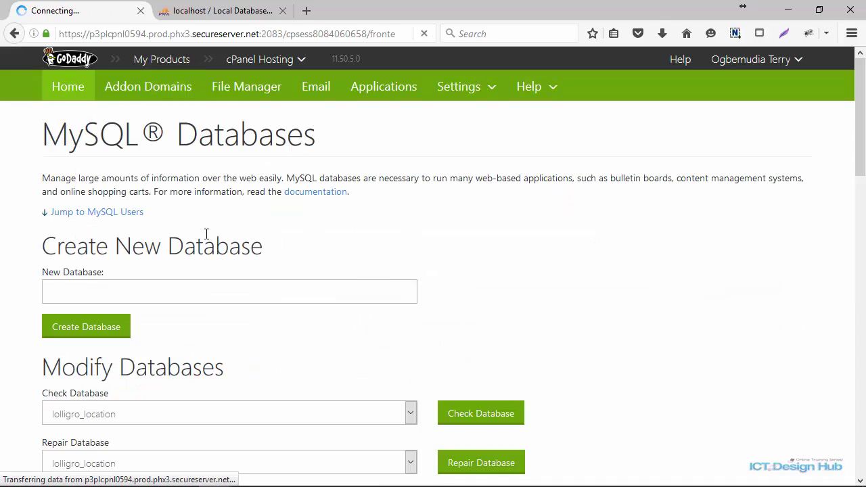
pyautogui.scroll(-7, 406, 244)
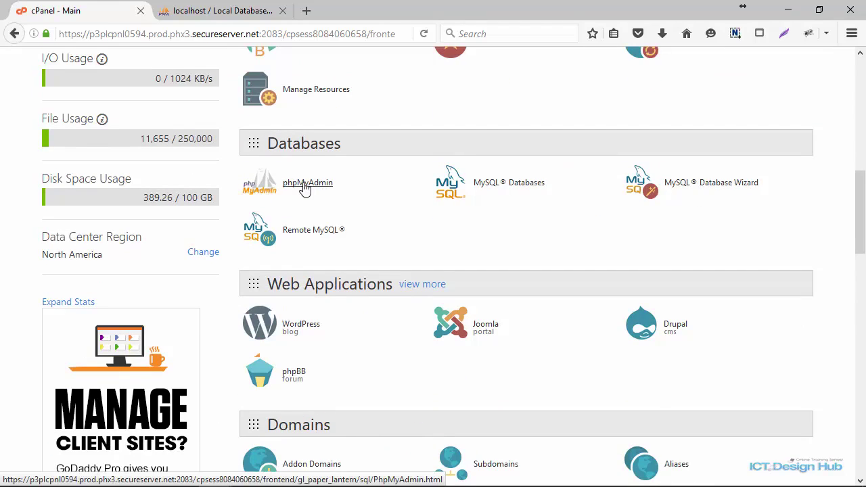
pyautogui.click(305, 188)
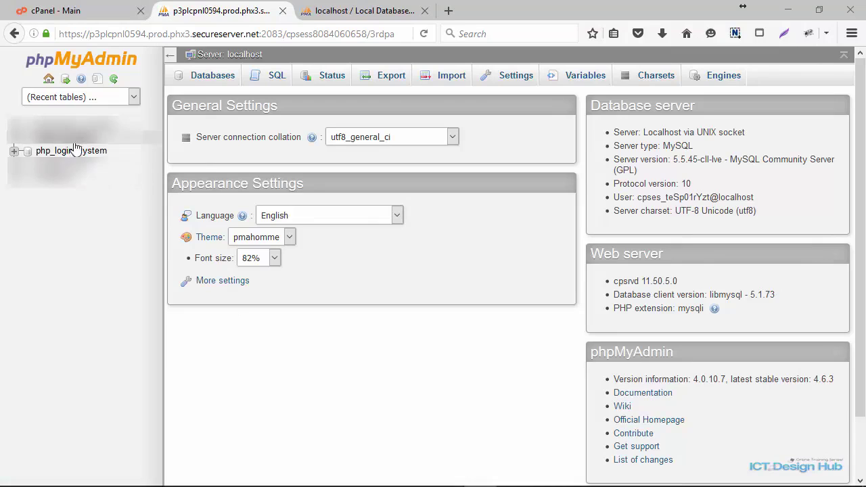
pyautogui.click(68, 151)
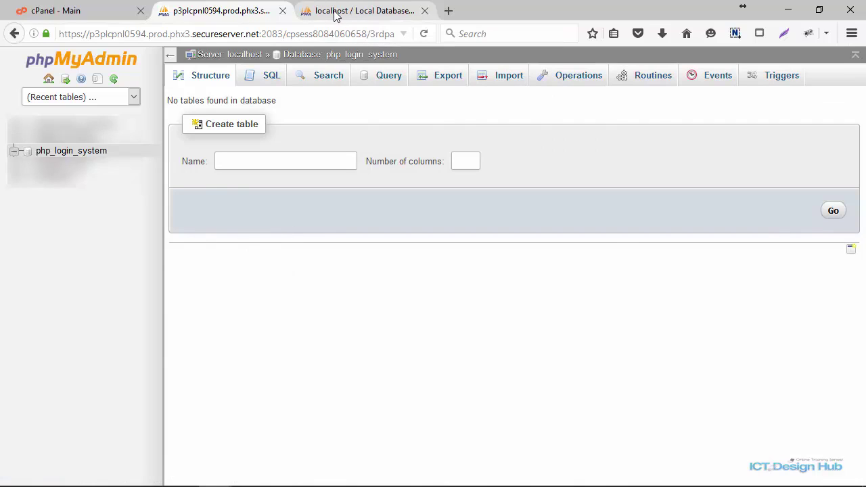
pyautogui.click(334, 13)
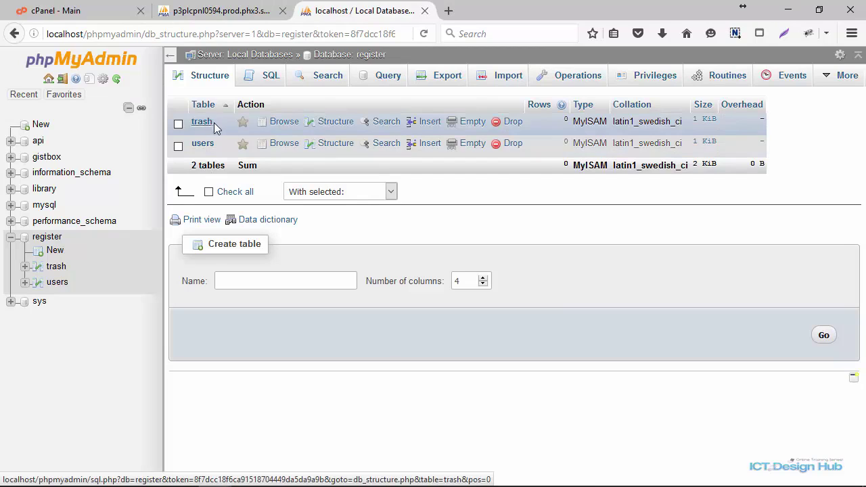
# - Select the trash and users tables and show the Custom export options for register
pyautogui.click(179, 123)
pyautogui.click(178, 146)
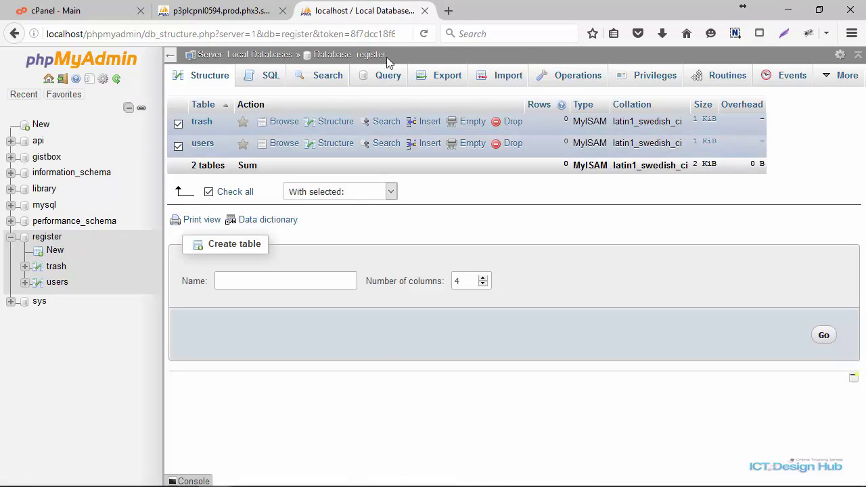
pyautogui.click(468, 79)
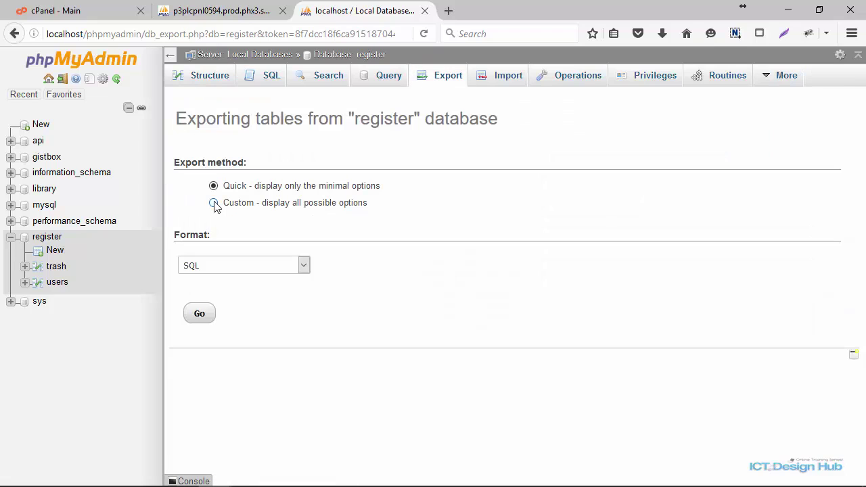
pyautogui.click(214, 205)
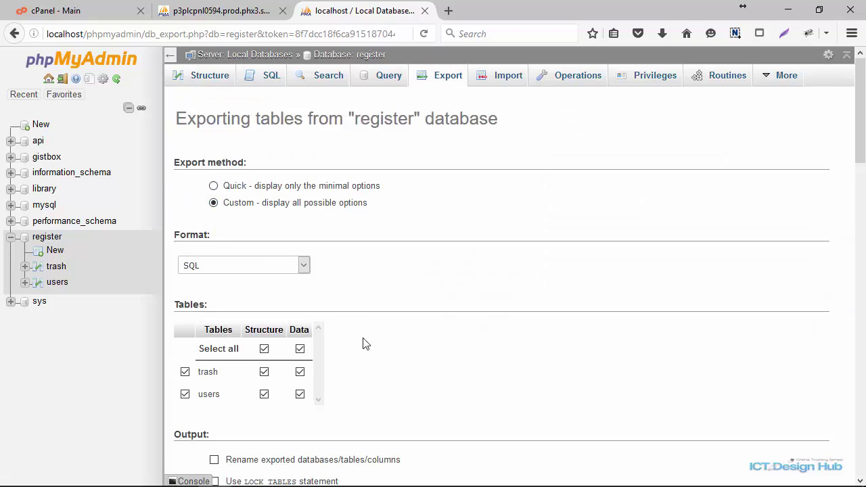
pyautogui.scroll(-2, 325, 332)
pyautogui.scroll(-2, 344, 315)
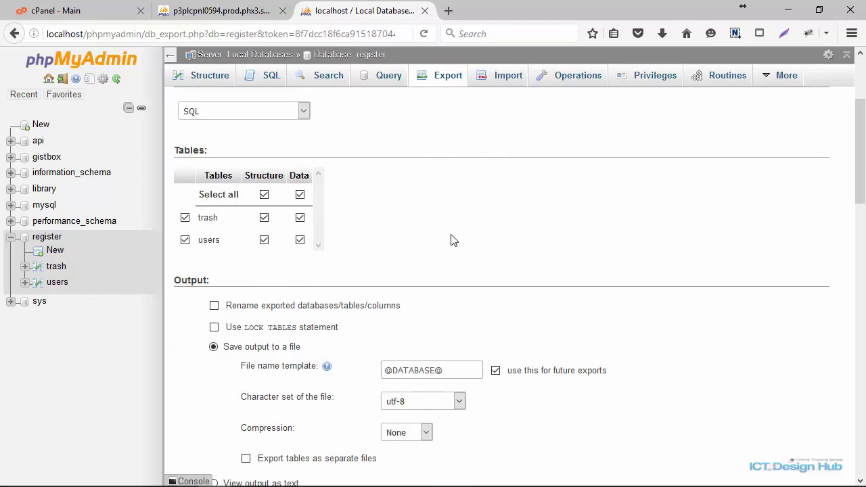
pyautogui.scroll(-2, 478, 257)
pyautogui.scroll(-20, 477, 257)
# - Export the selected tables and save them to disk as register.sql
pyautogui.click(199, 428)
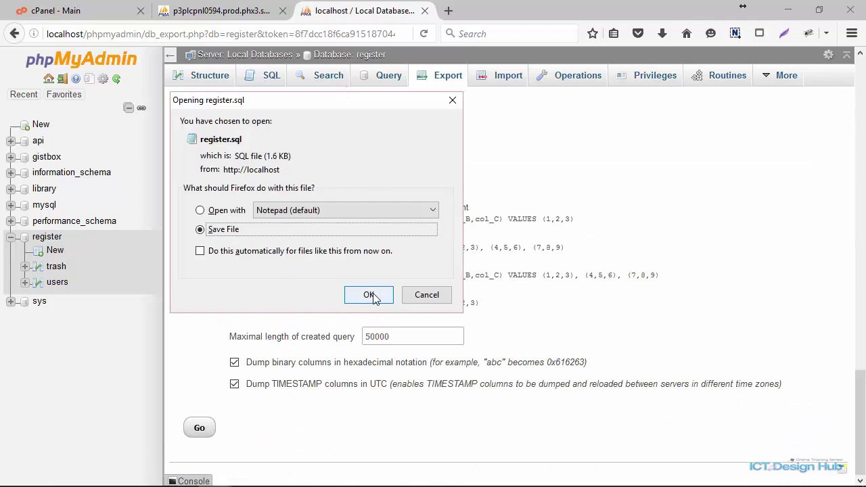
pyautogui.click(374, 296)
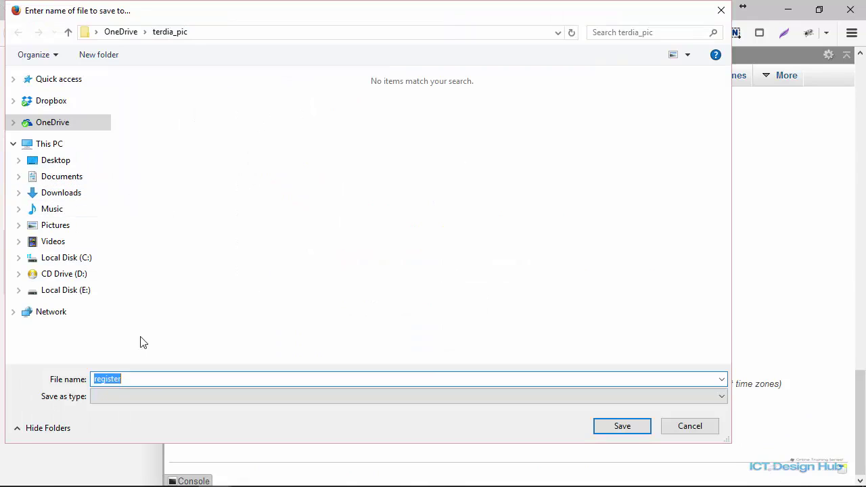
pyautogui.click(622, 430)
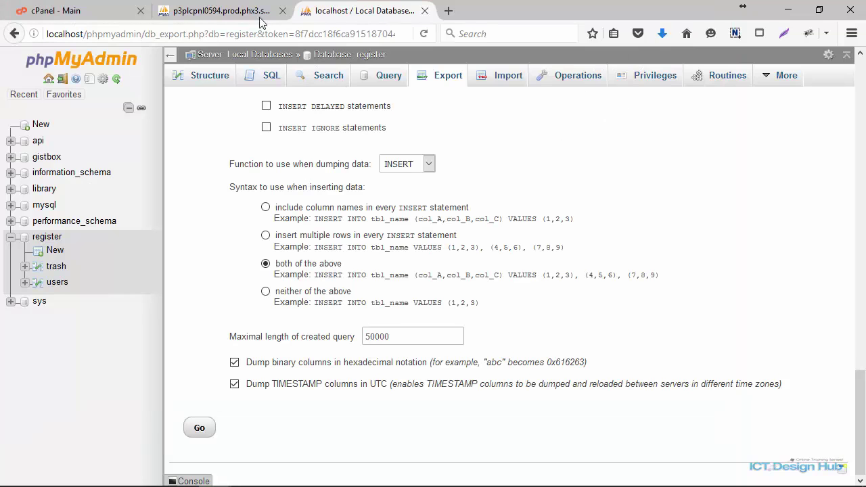
pyautogui.click(236, 15)
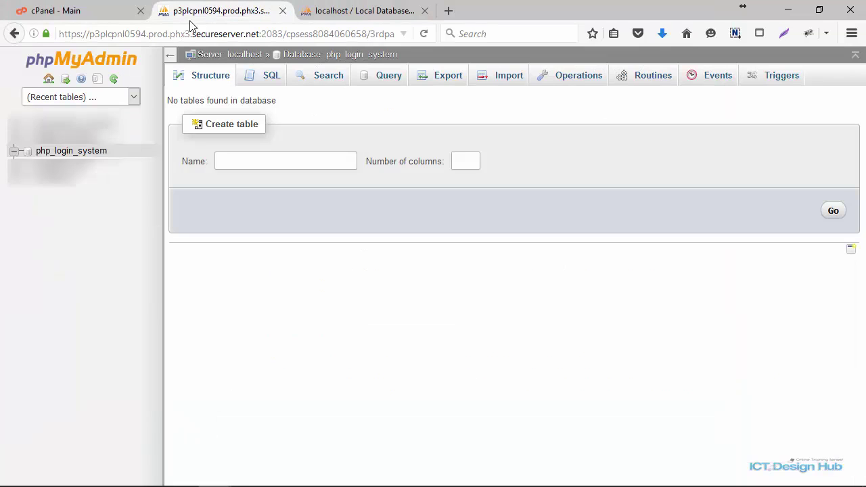
# - Upload register.sql on the Import page of php_login_system and run the import
pyautogui.click(509, 81)
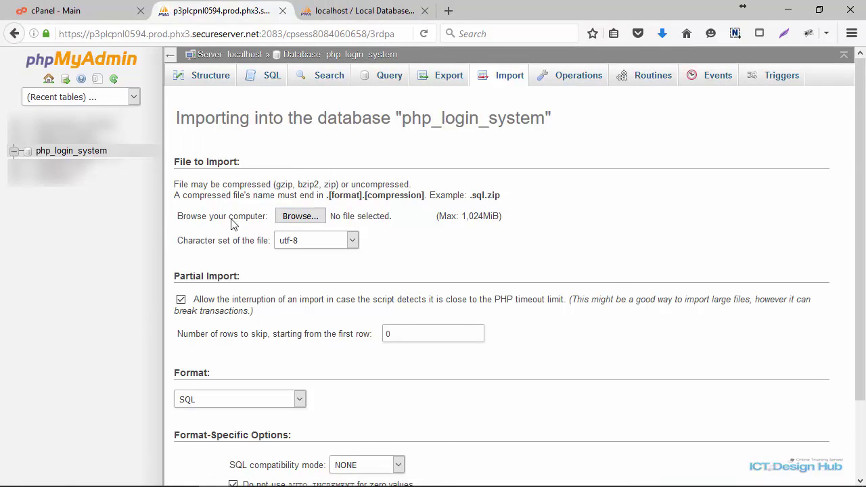
pyautogui.click(292, 222)
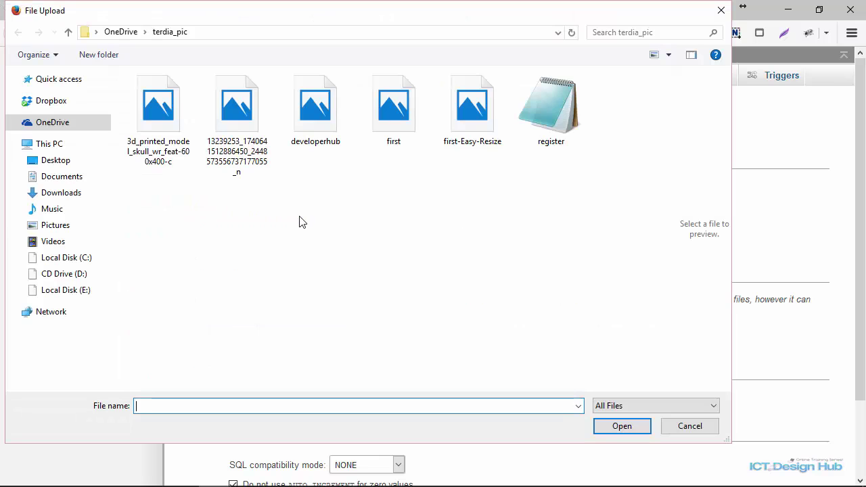
pyautogui.click(550, 112)
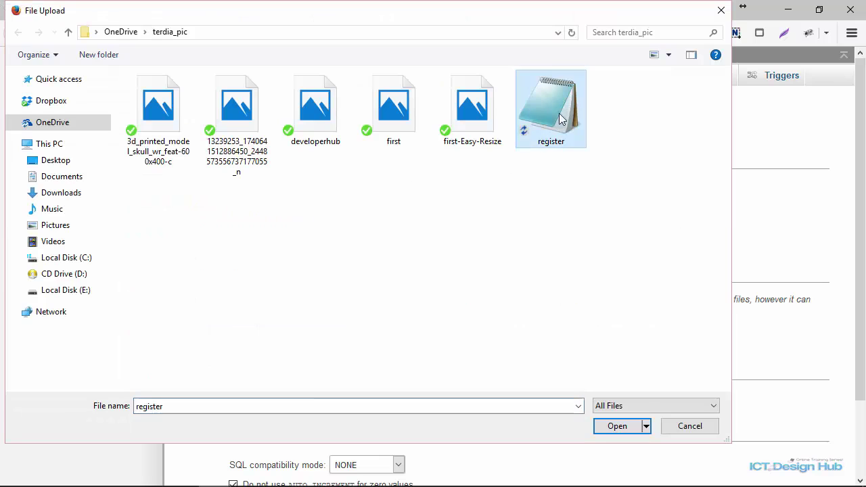
pyautogui.click(619, 430)
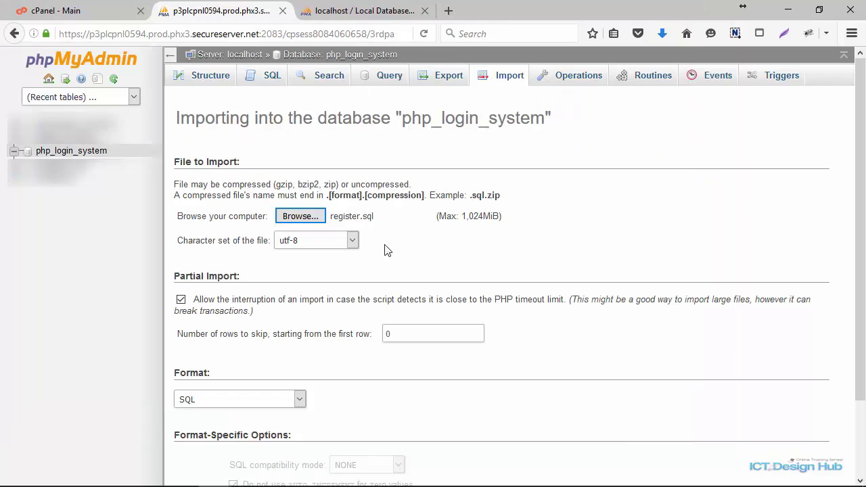
pyautogui.scroll(-3, 482, 274)
pyautogui.click(199, 436)
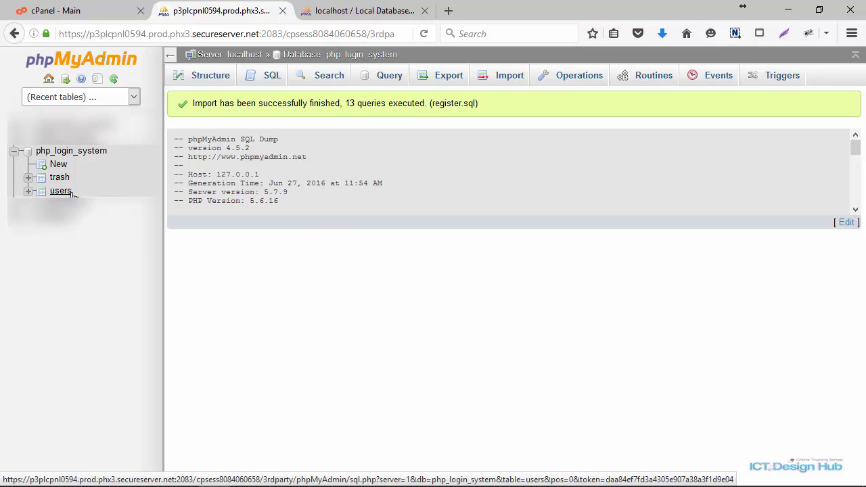
# - Compare the local and hosted trash and users tables side by side
pyautogui.click(350, 12)
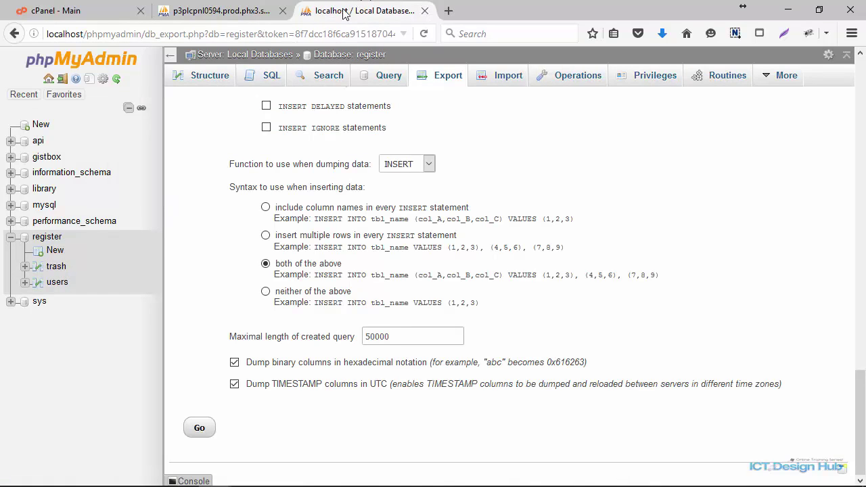
pyautogui.click(57, 267)
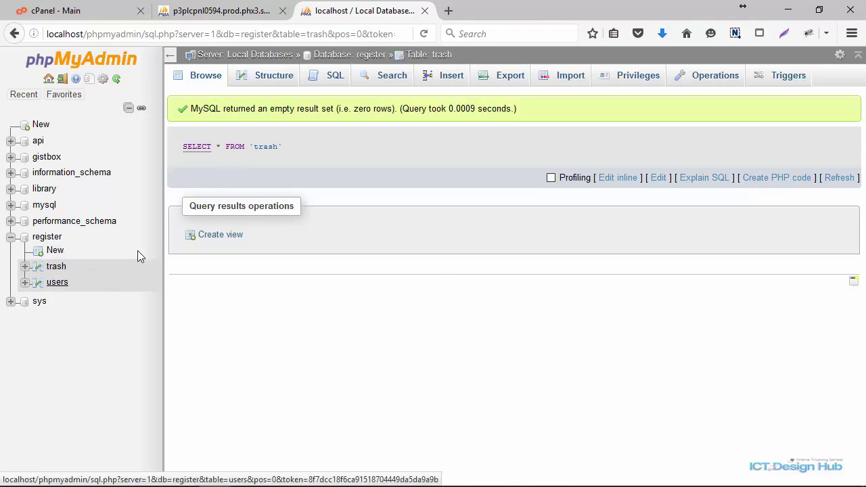
pyautogui.click(68, 283)
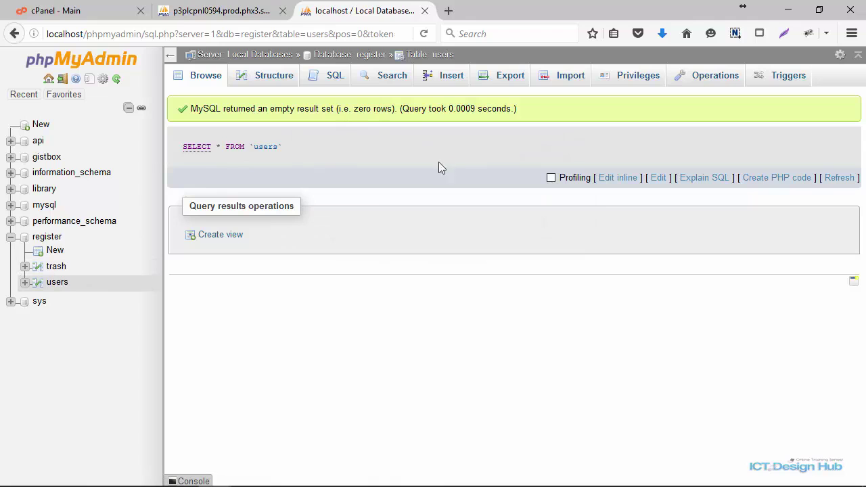
pyautogui.click(219, 12)
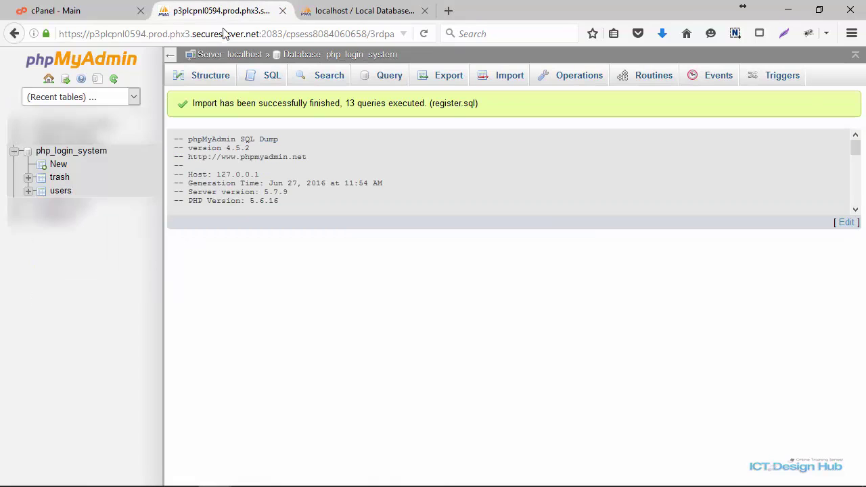
pyautogui.click(62, 191)
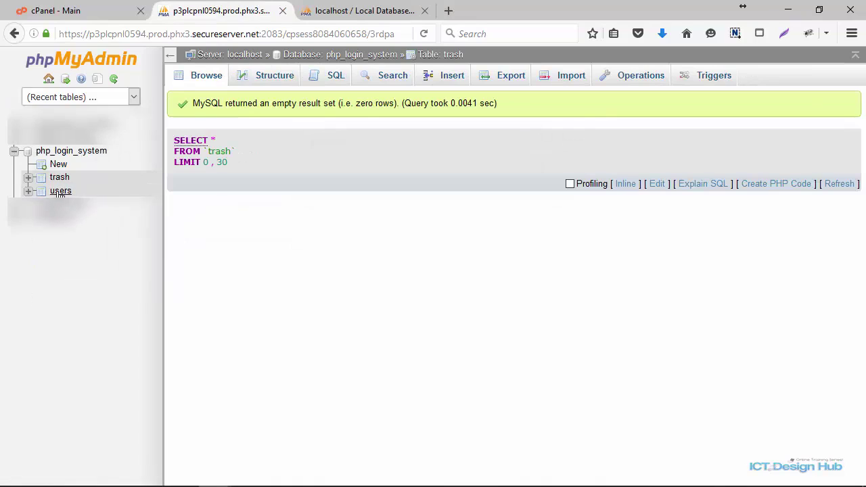
pyautogui.click(60, 192)
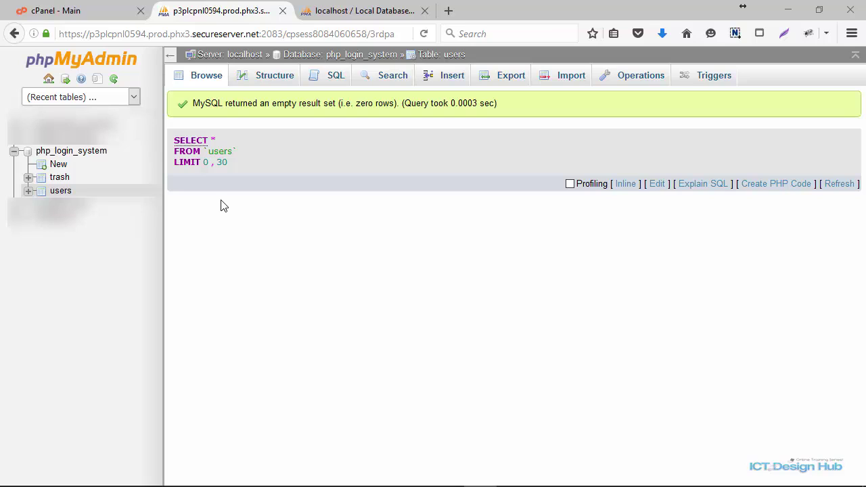
# - Return to the cPanel dashboard and open FTP Accounts in the Files section
pyautogui.click(79, 15)
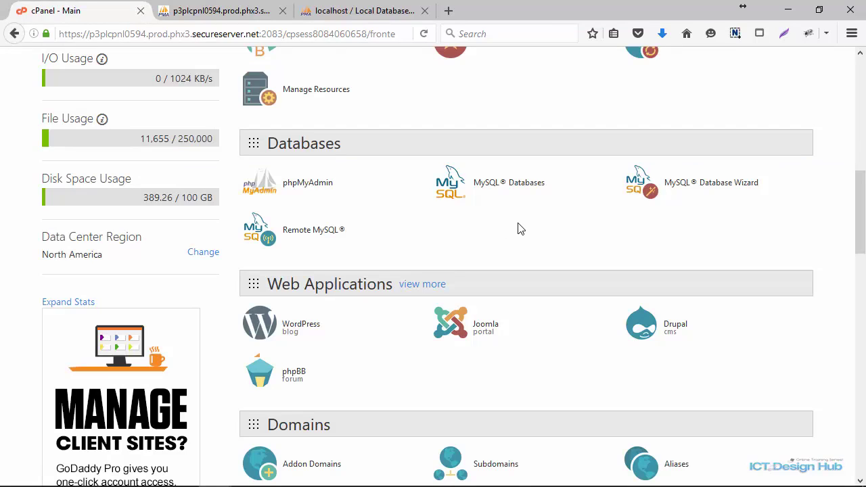
pyautogui.scroll(5, 589, 247)
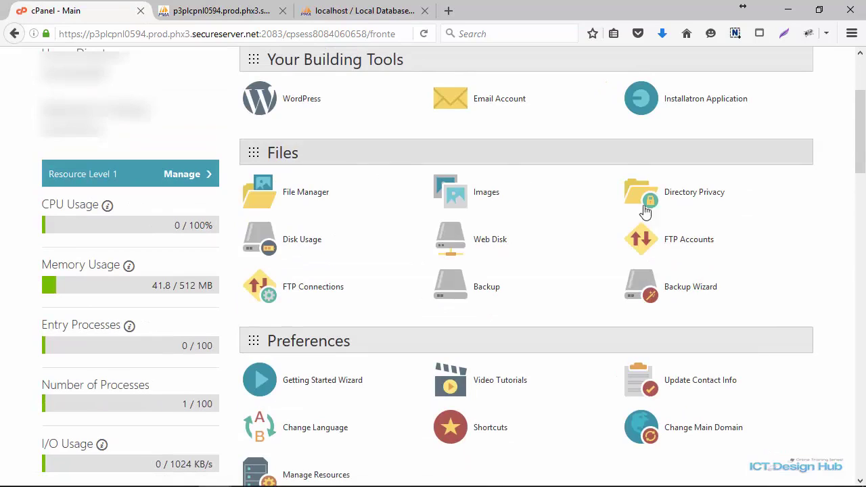
pyautogui.click(690, 243)
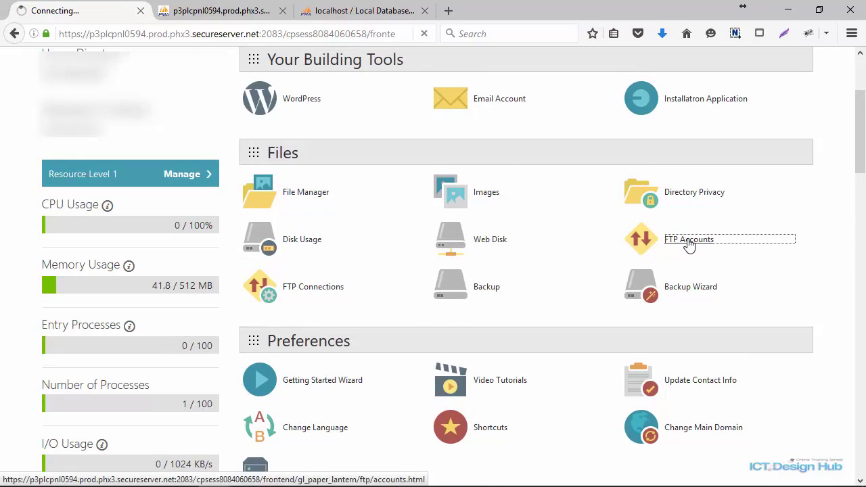
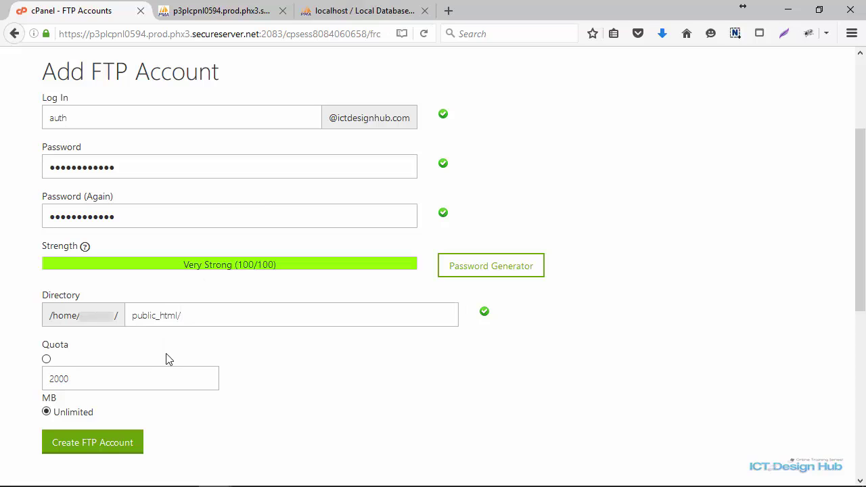
# - Load ictdesignhub.com in a new browser tab and dismiss the SumoMe signup overlay
pyautogui.click(451, 12)
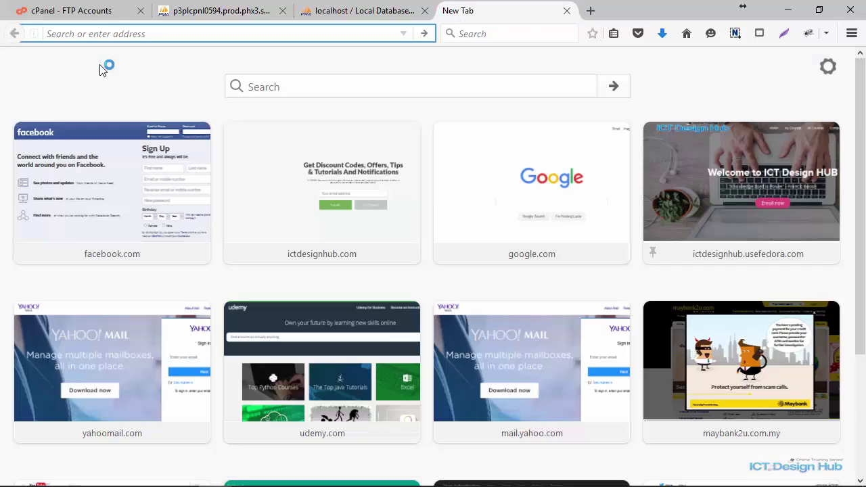
pyautogui.write('ictdesignhub.com/')
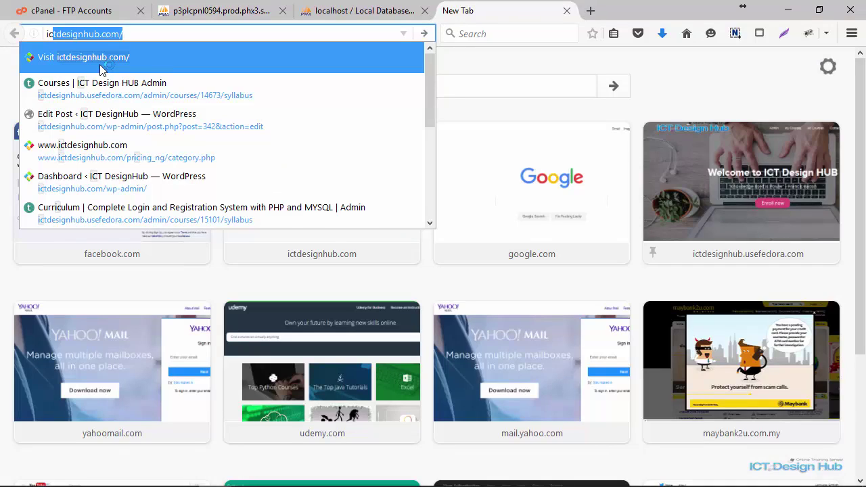
pyautogui.click(99, 65)
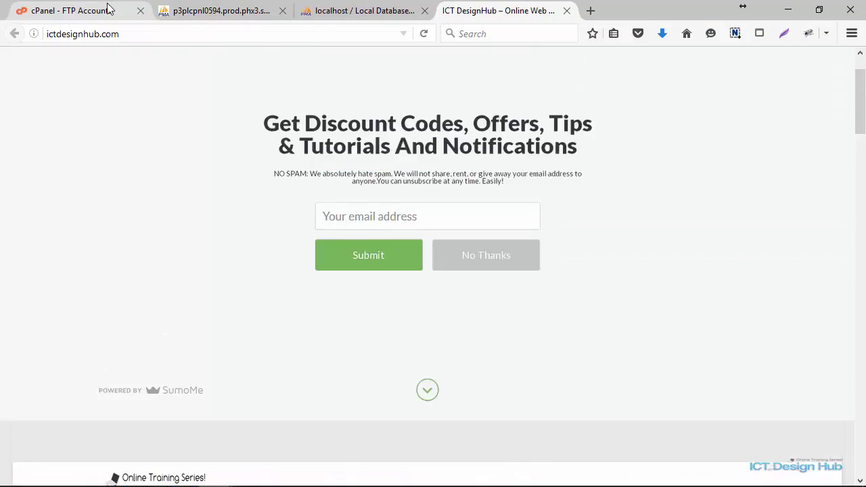
pyautogui.click(108, 10)
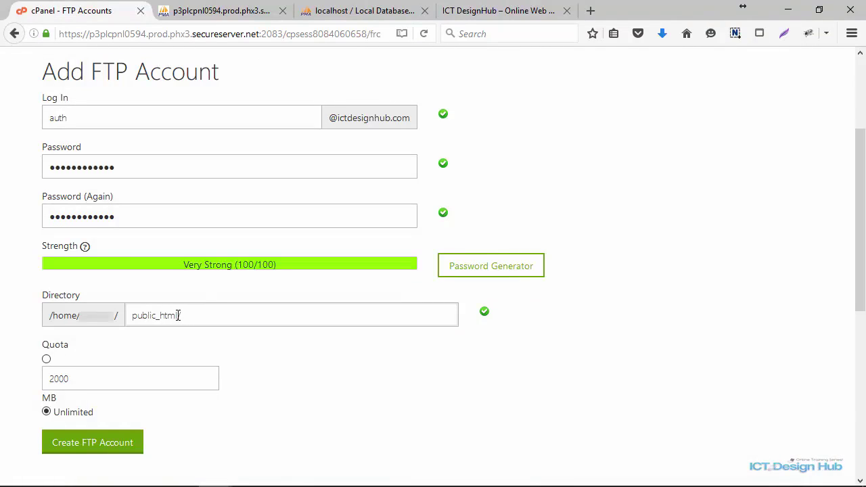
pyautogui.click(476, 12)
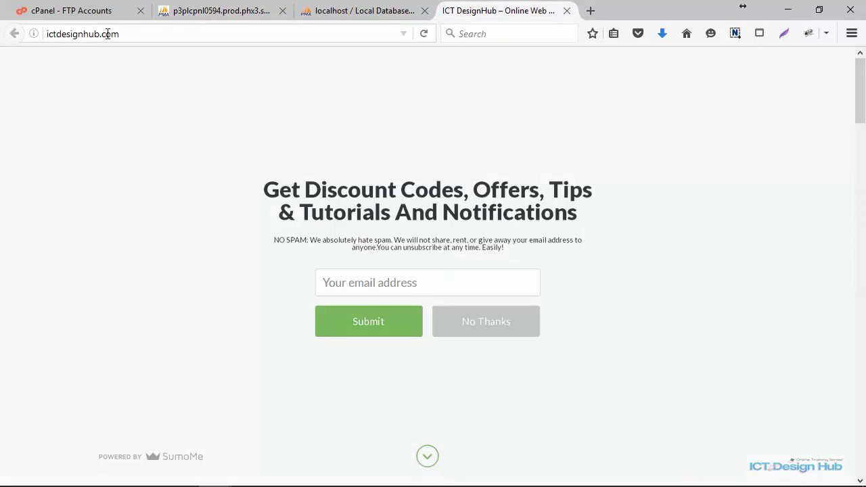
pyautogui.click(427, 457)
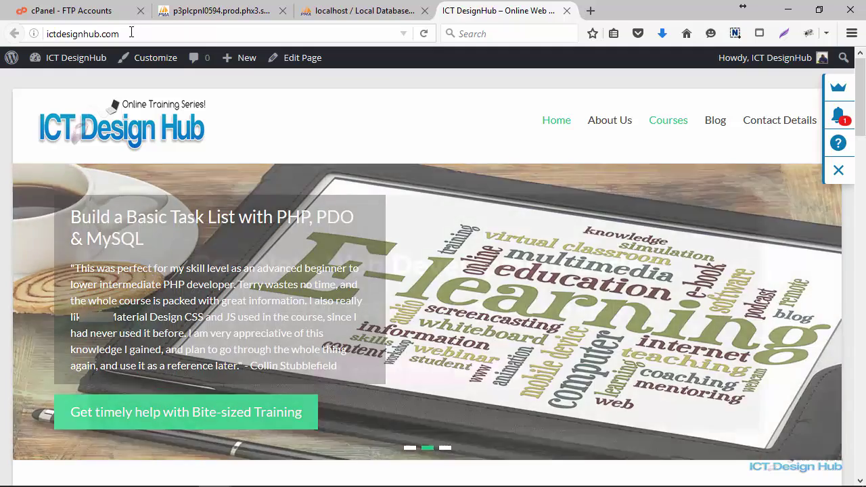
# - Append /auth to the site address in the address bar
pyautogui.click(130, 33)
pyautogui.click(130, 32)
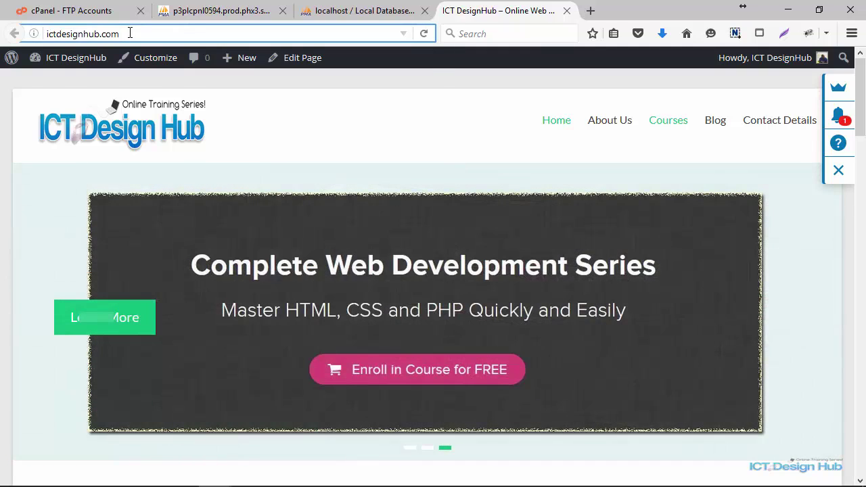
pyautogui.write('/auth')
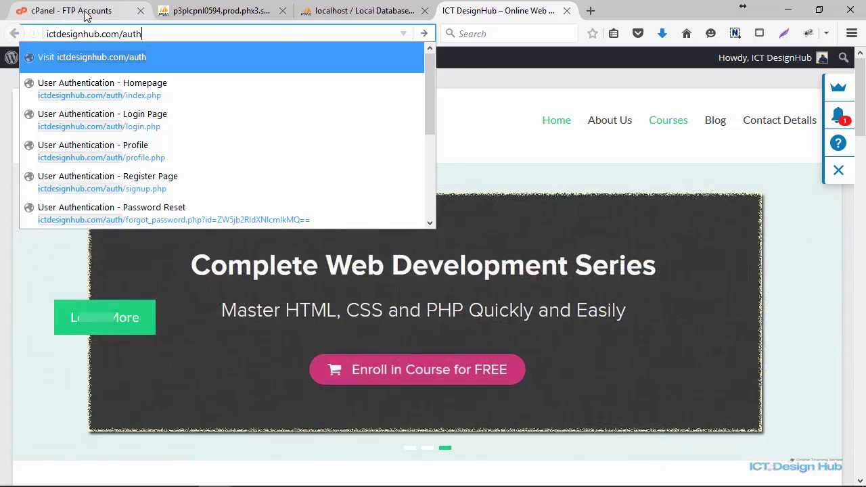
# - Create an FTP account for directory public_html/auth with a 2000 MB quota
pyautogui.click(91, 15)
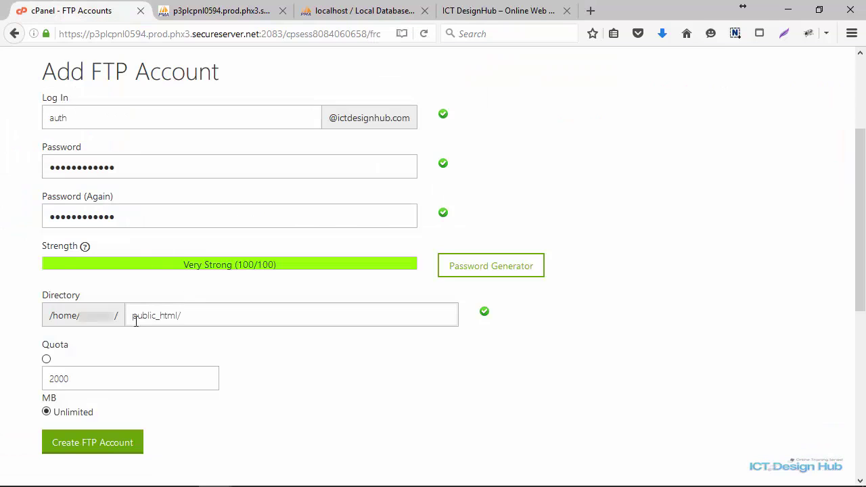
pyautogui.click(191, 316)
pyautogui.write('auth')
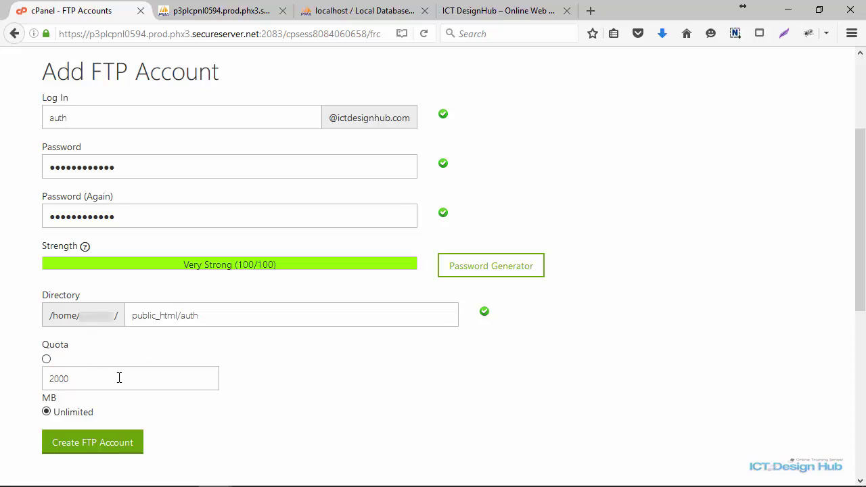
pyautogui.click(47, 361)
pyautogui.click(88, 449)
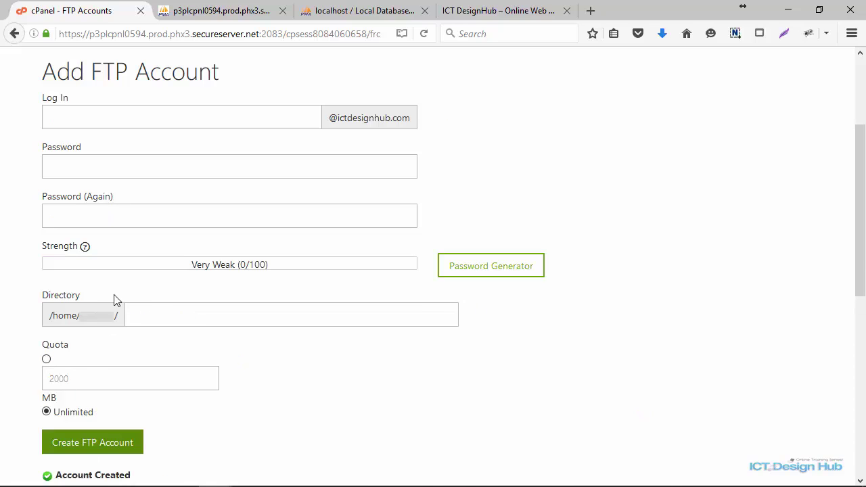
# - Dismiss the Account Created notice and show the new account's FTP client settings (port 21)
pyautogui.scroll(-5, 91, 271)
pyautogui.click(91, 271)
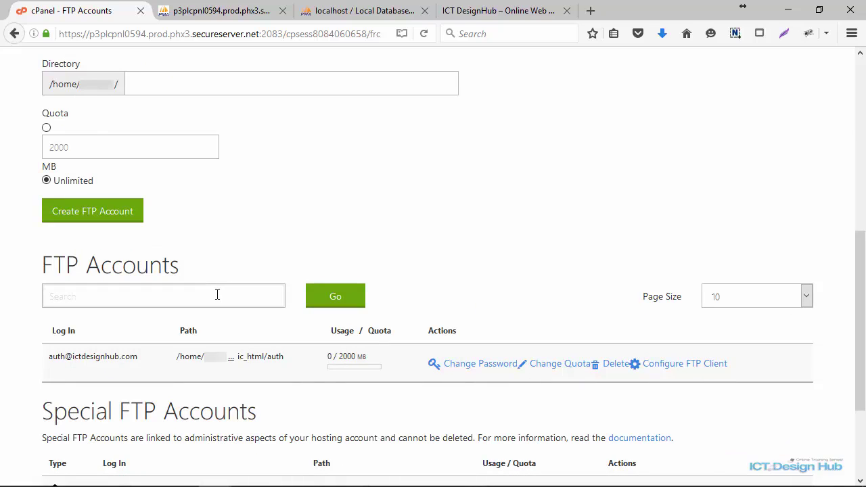
pyautogui.click(683, 366)
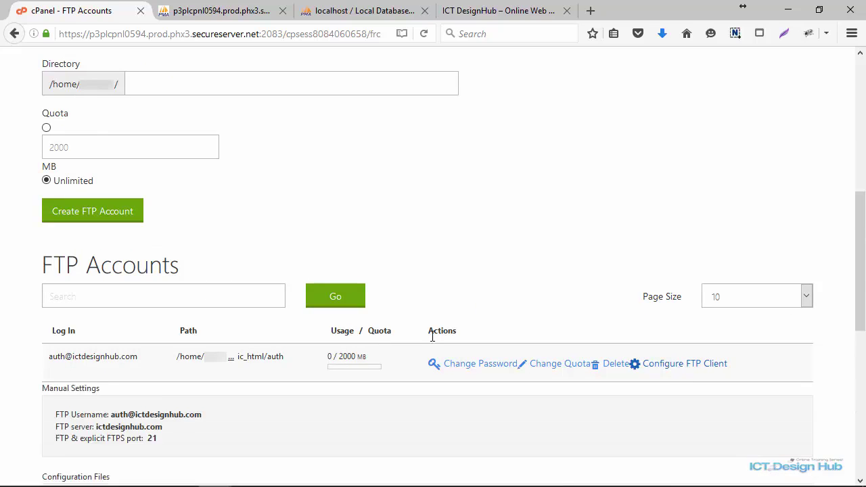
pyautogui.scroll(-3, 209, 359)
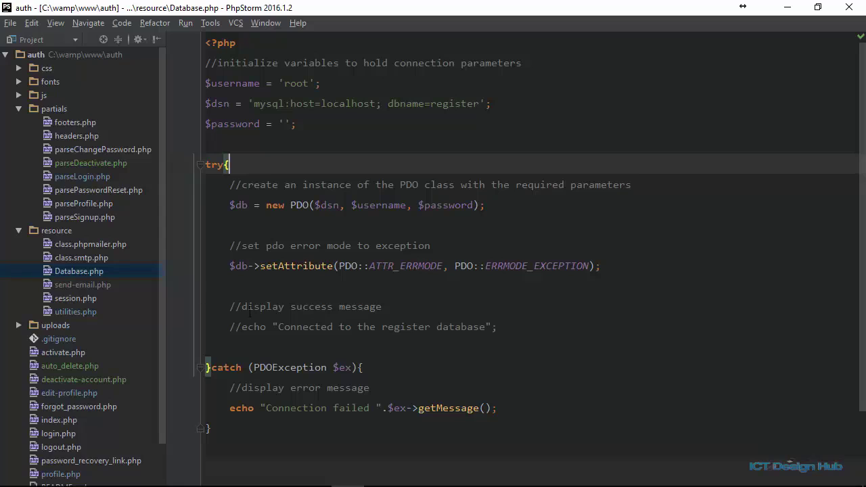
# - In Database.php set username 'user_auth', dbname php_login_system, and enter the database password
pyautogui.click(345, 205)
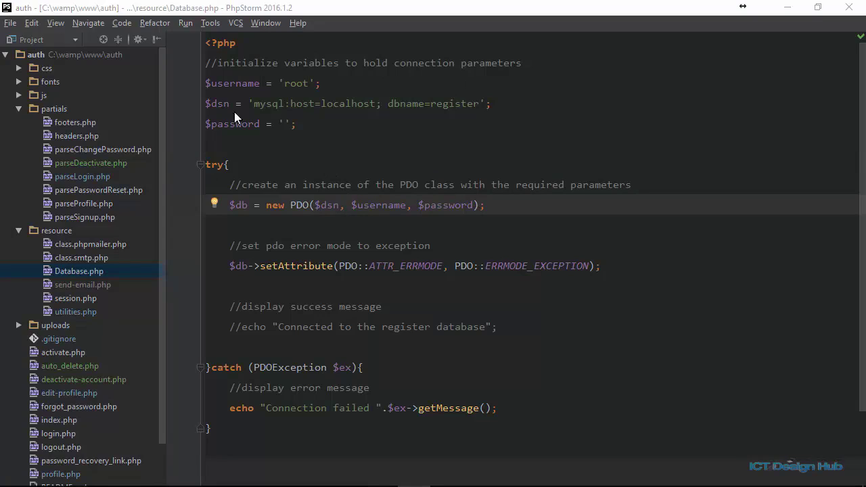
pyautogui.doubleClick(296, 83)
pyautogui.write('user_auth')
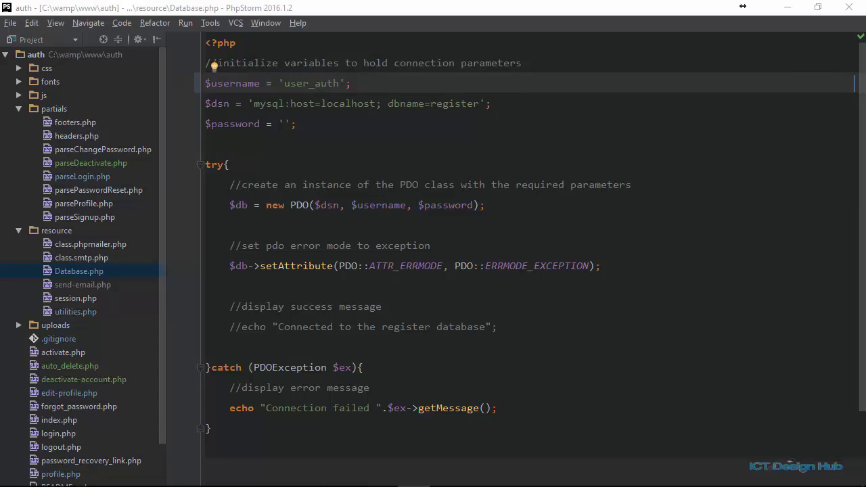
pyautogui.doubleClick(448, 104)
pyautogui.write('php_login_system')
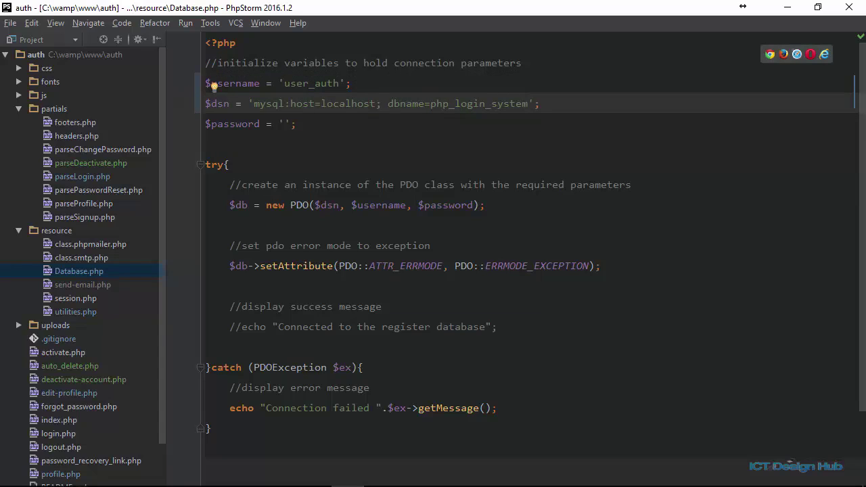
pyautogui.click(285, 124)
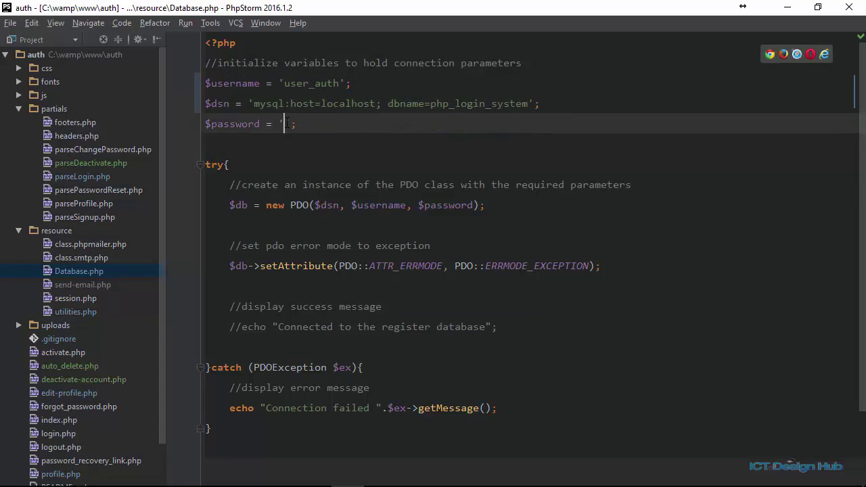
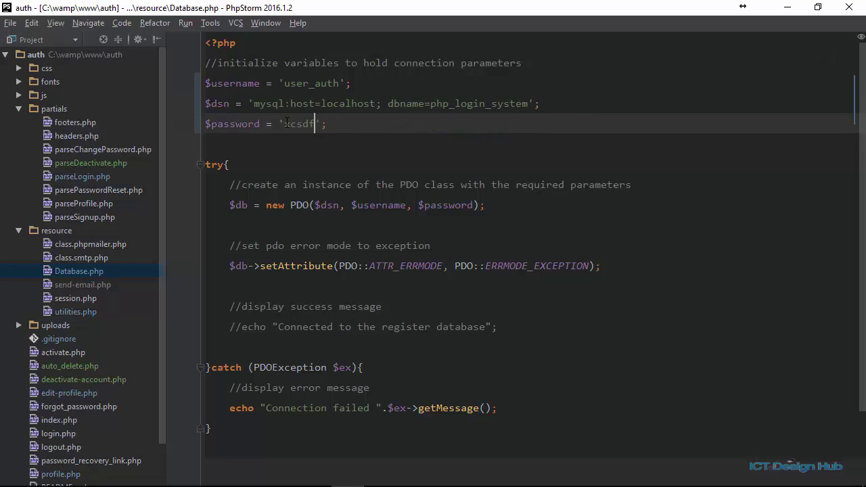
pyautogui.press('Down')
pyautogui.press('Down')
pyautogui.press('Down')
pyautogui.press('Down')
pyautogui.press('Down')
pyautogui.press('Down')
pyautogui.press('Down')
pyautogui.press('Down')
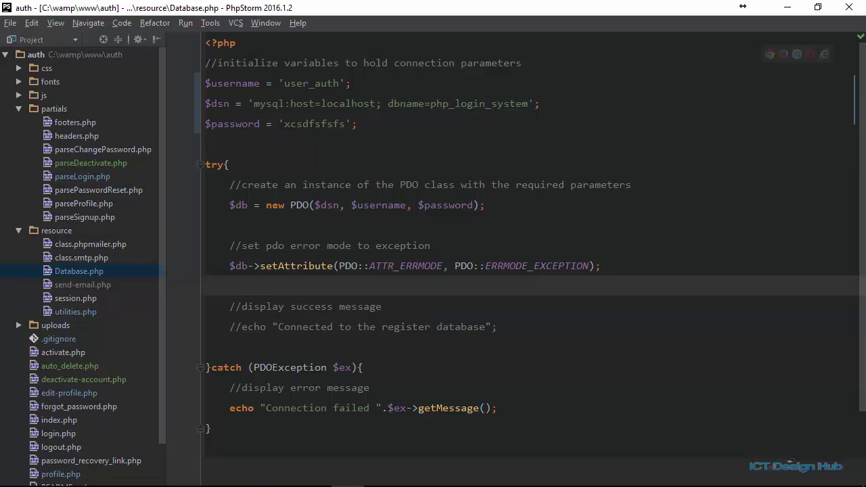
# - In send-email.php set SMTPSecure to ssl, Port to 465 and Host to localhost
pyautogui.doubleClick(147, 285)
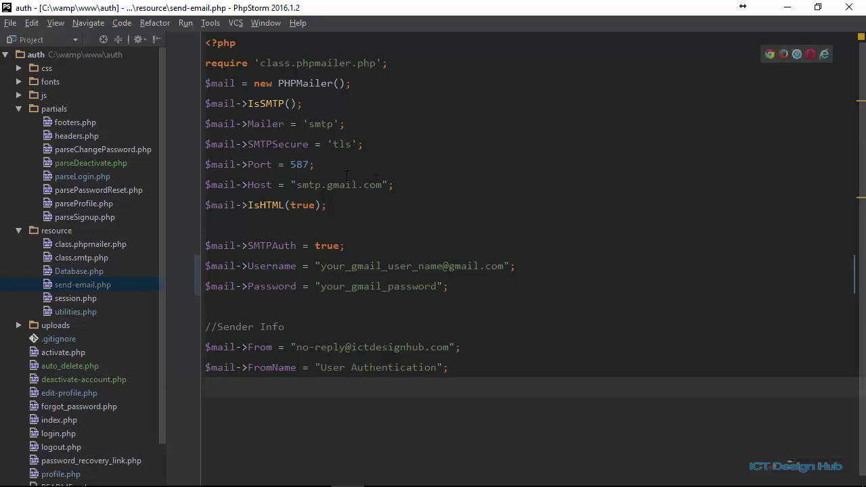
pyautogui.moveTo(350, 144); pyautogui.dragTo(333, 144)
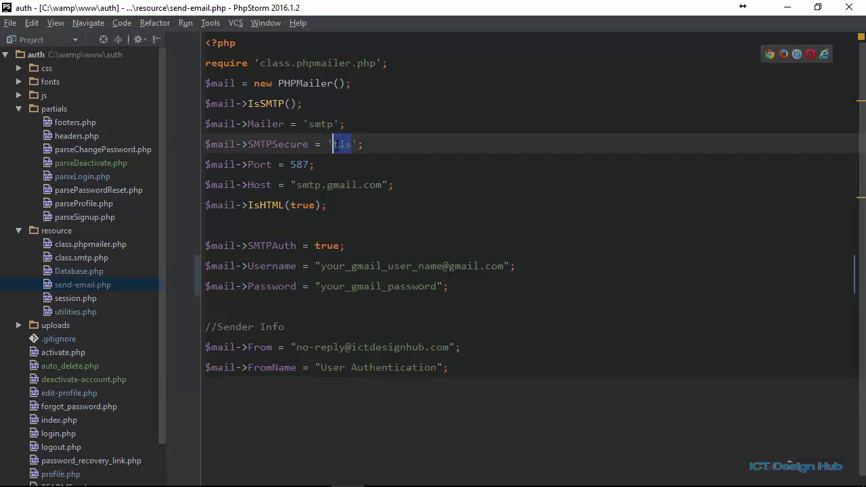
pyautogui.press('BackSpace')
pyautogui.write('ssl')
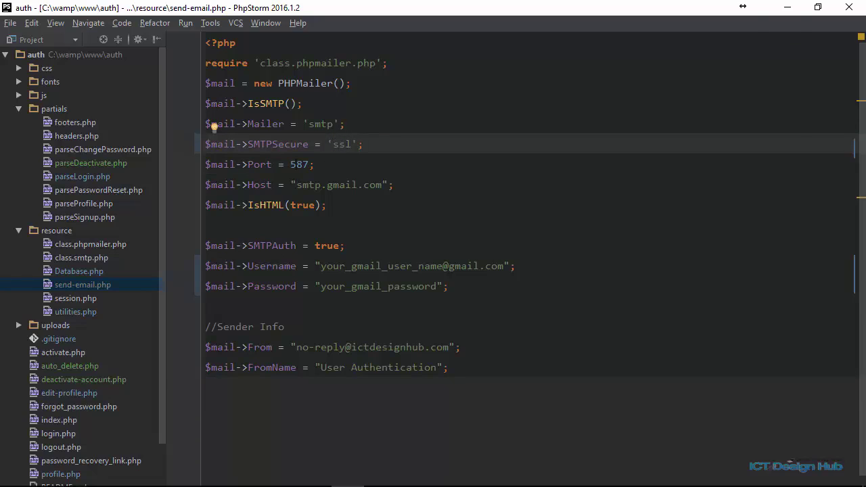
pyautogui.doubleClick(296, 165)
pyautogui.write('465')
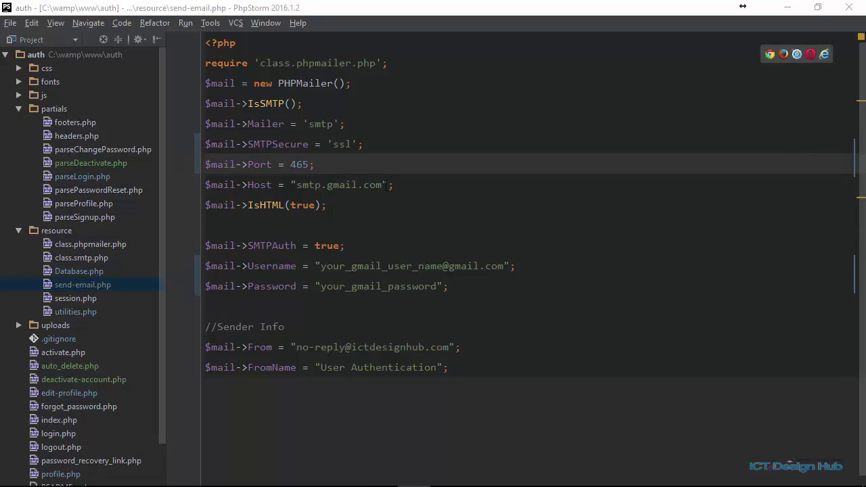
pyautogui.click(383, 185)
pyautogui.moveTo(383, 185); pyautogui.dragTo(297, 185)
pyautogui.write('localhost')
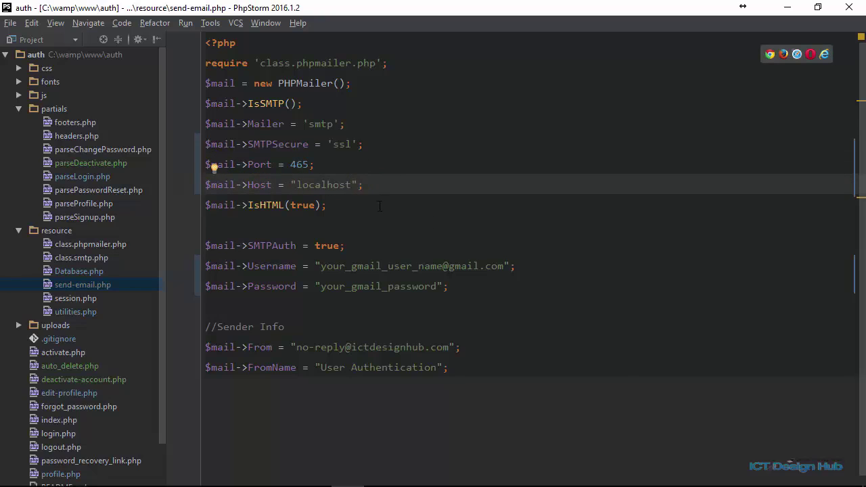
pyautogui.click(380, 206)
# - Set SMTP Username to cpanel_username, password to cpanel_password, and the sender mailbox to info
pyautogui.click(284, 327)
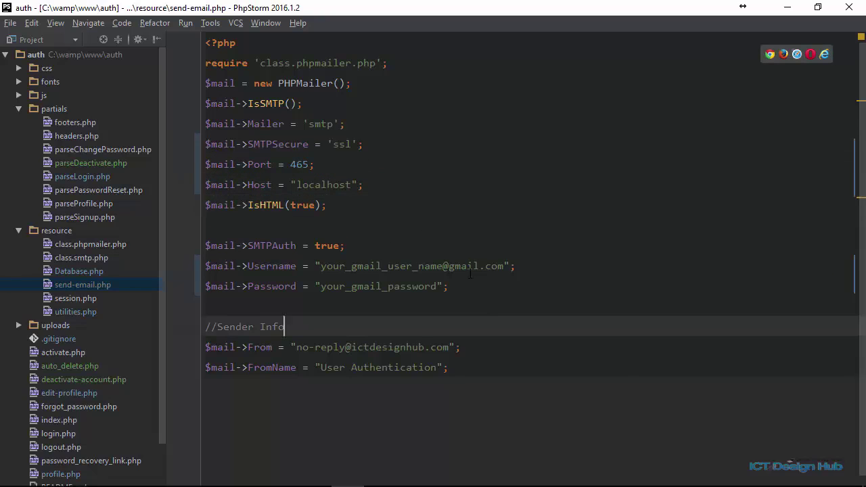
pyautogui.moveTo(506, 267); pyautogui.dragTo(323, 268)
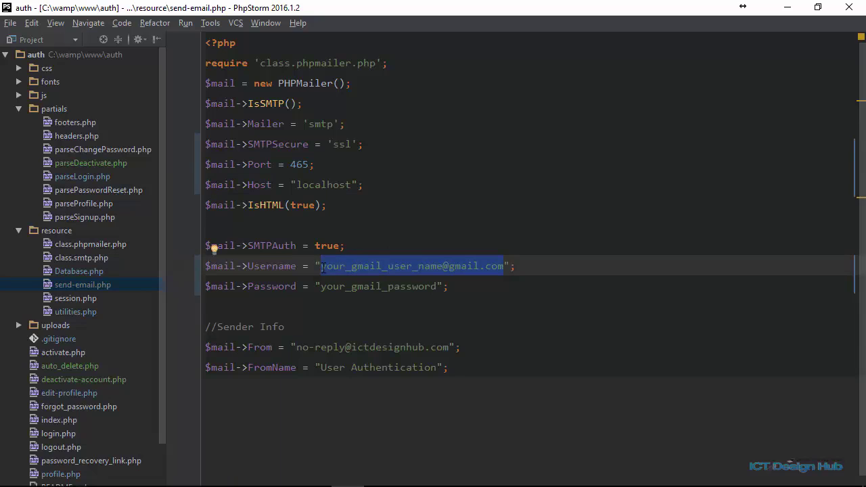
pyautogui.write('cpanel')
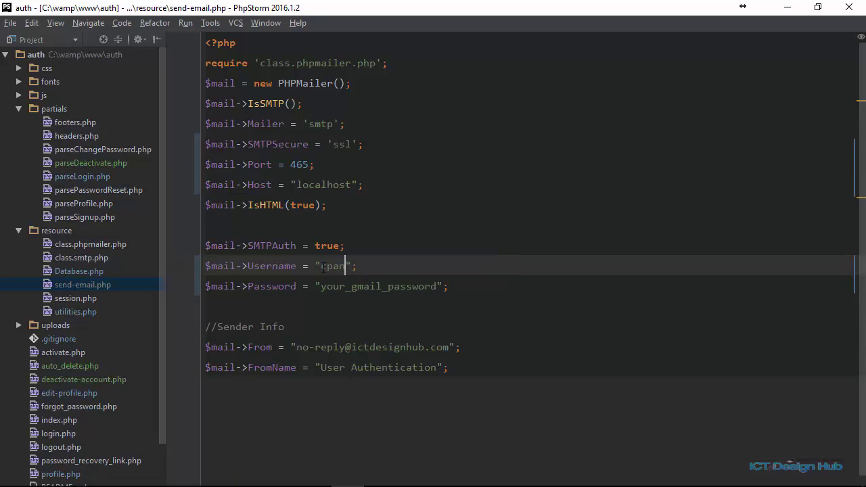
pyautogui.write('_username')
pyautogui.moveTo(382, 286); pyautogui.dragTo(322, 287)
pyautogui.press('BackSpace')
pyautogui.write('cpanel')
pyautogui.press('Down')
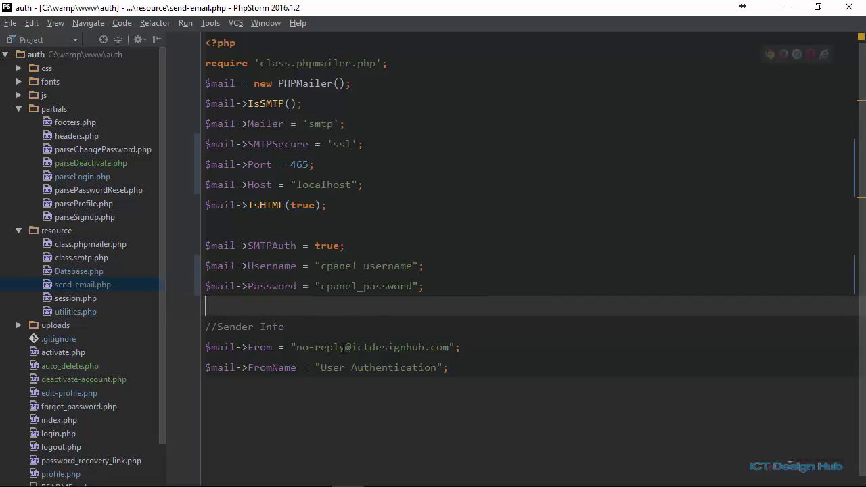
pyautogui.moveTo(297, 347); pyautogui.dragTo(346, 347)
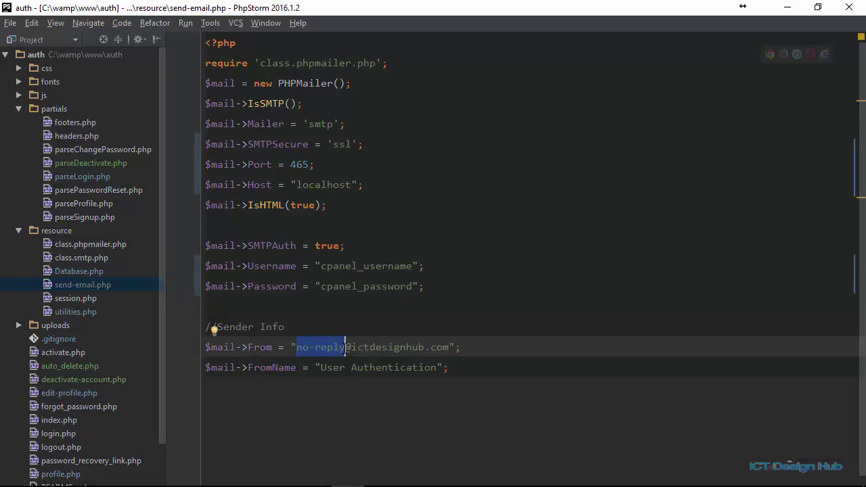
pyautogui.write('ino')
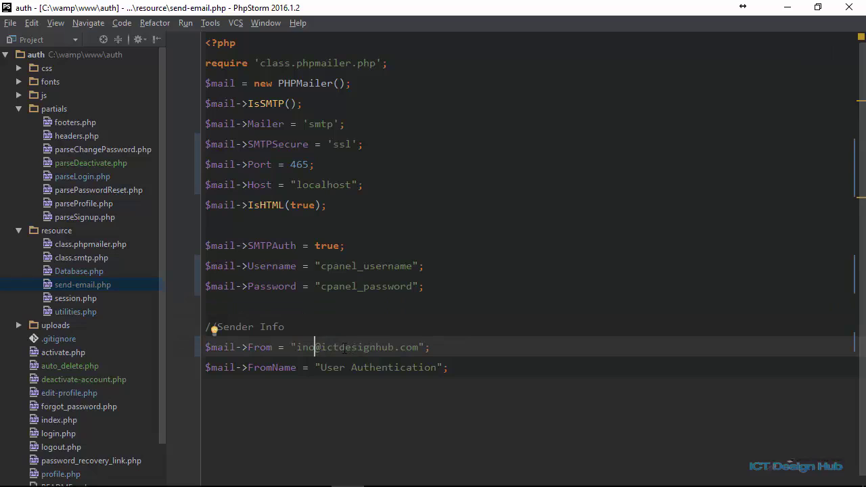
pyautogui.press('BackSpace')
pyautogui.write('fo')
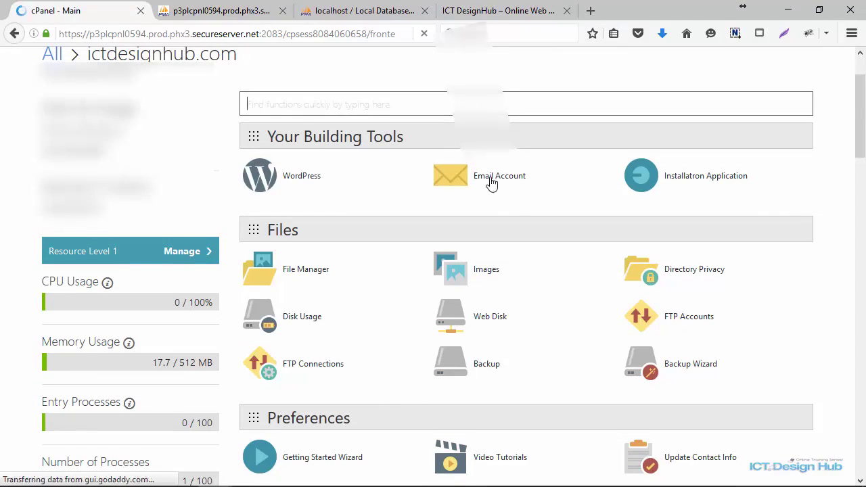
pyautogui.click(489, 182)
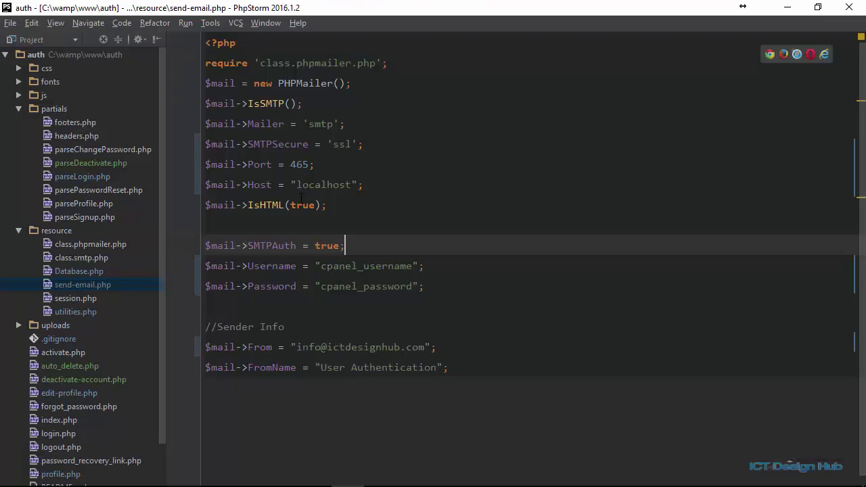
pyautogui.write(';')
pyautogui.press('Up')
pyautogui.press('Up')
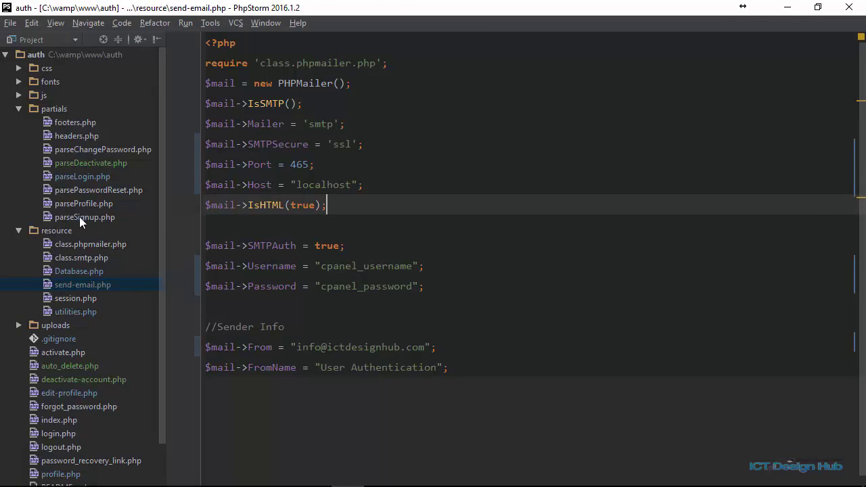
pyautogui.doubleClick(76, 218)
# - Select auth.dev in parseSignup.php's link and copy the live ictdesignhub.com/auth address from Firefox
pyautogui.click(411, 227)
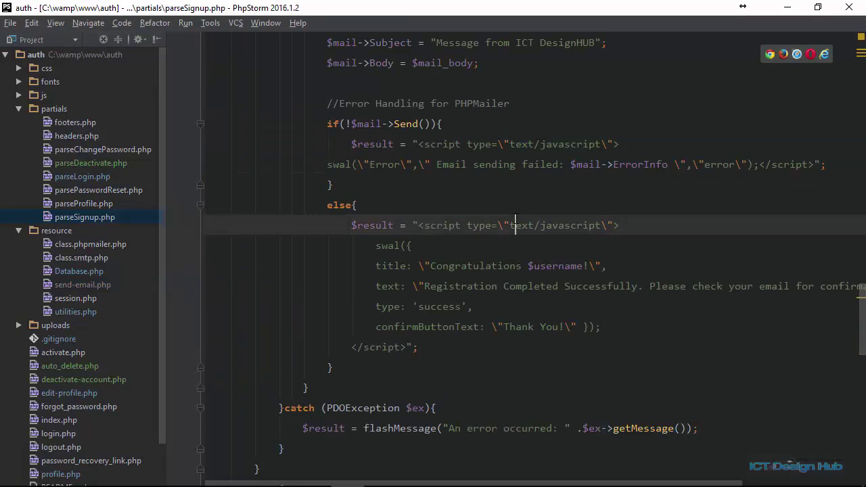
pyautogui.scroll(5, 413, 233)
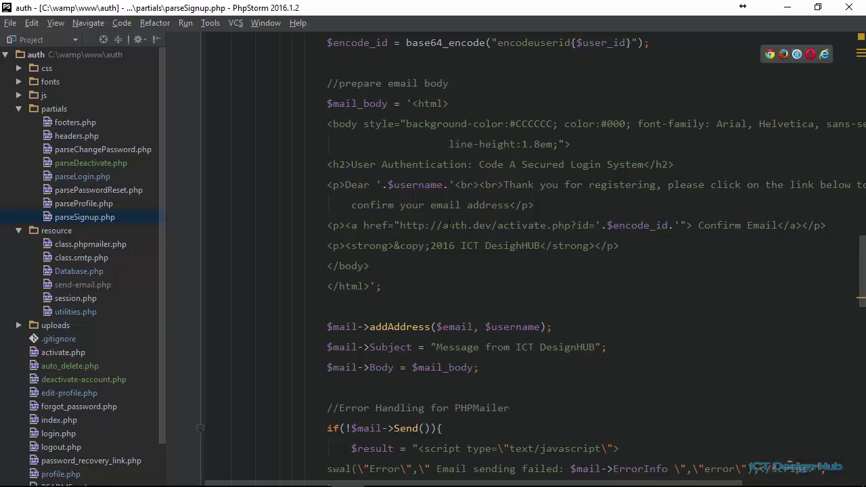
pyautogui.moveTo(493, 226); pyautogui.dragTo(444, 226)
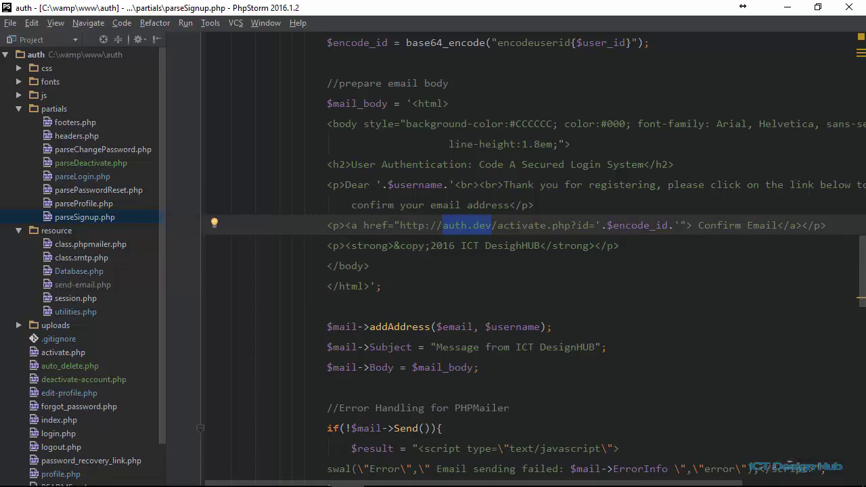
pyautogui.hotkey('alt', 'Tab')
pyautogui.click(498, 10)
pyautogui.click(158, 36)
pyautogui.hotkey('ctrl', 'c')
pyautogui.click(158, 35)
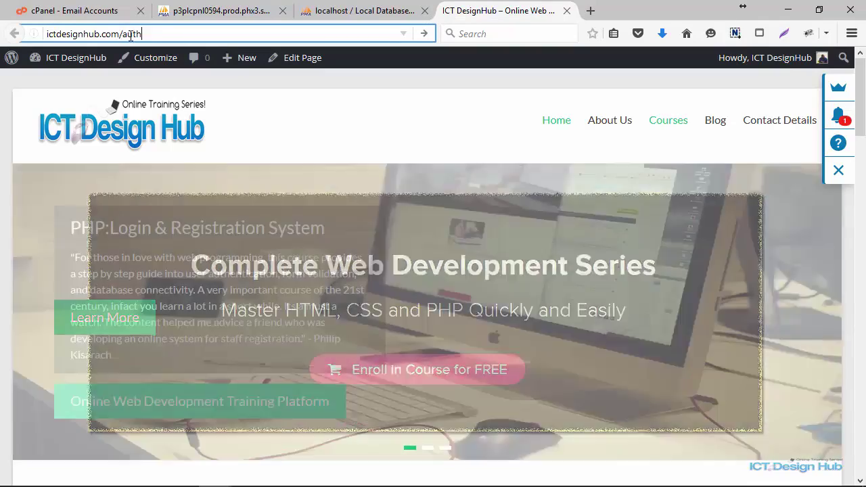
pyautogui.doubleClick(130, 34)
pyautogui.moveTo(161, 33); pyautogui.dragTo(44, 33)
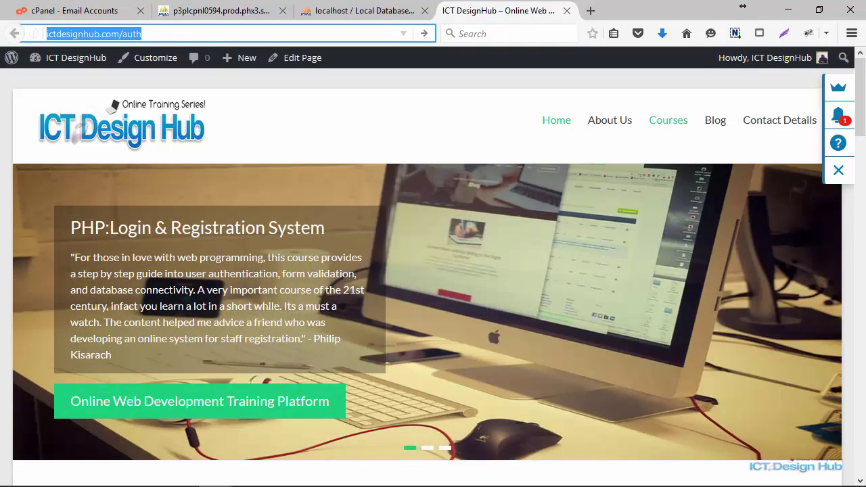
pyautogui.hotkey('alt', 'Tab')
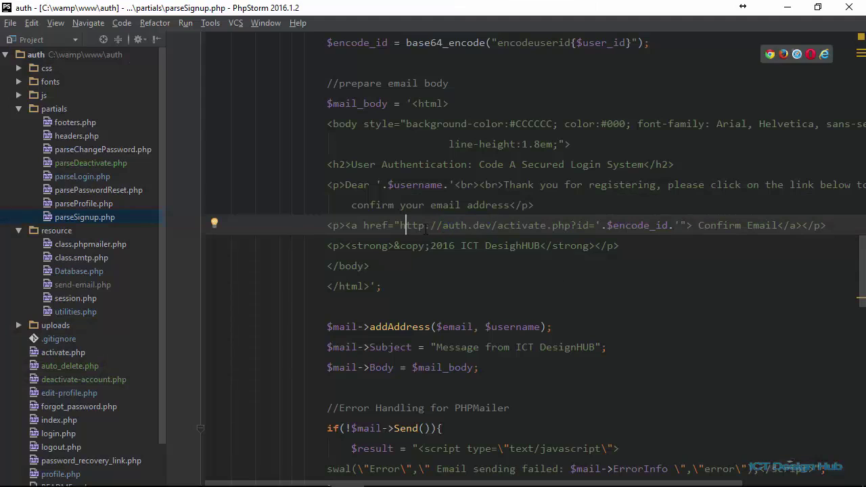
pyautogui.moveTo(492, 226); pyautogui.dragTo(443, 225)
pyautogui.hotkey('ctrl', 'v')
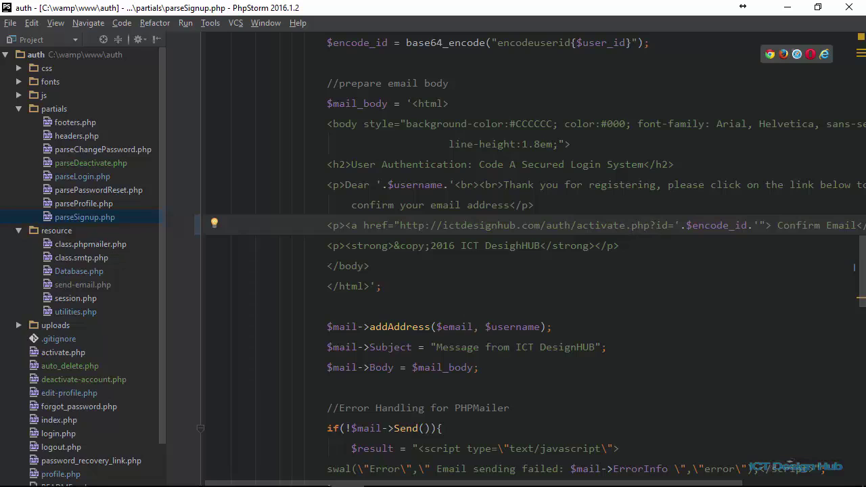
pyautogui.moveTo(400, 225); pyautogui.dragTo(576, 226)
pyautogui.hotkey('ctrl', 'c')
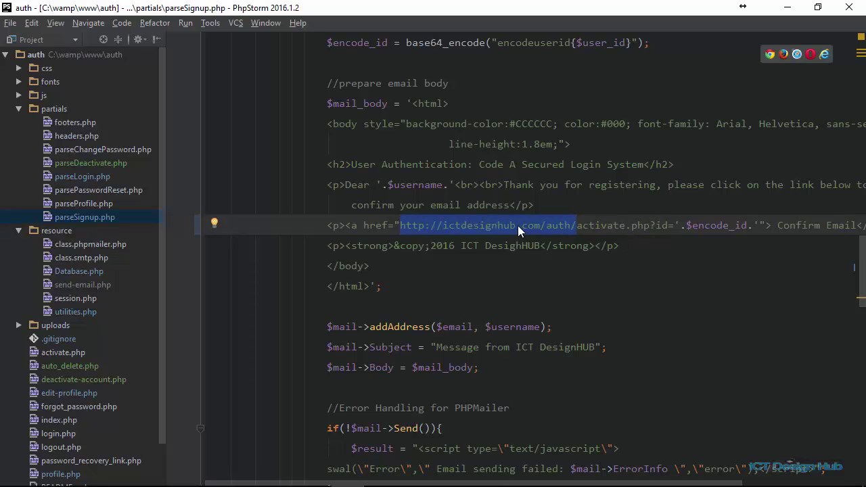
pyautogui.click(375, 205)
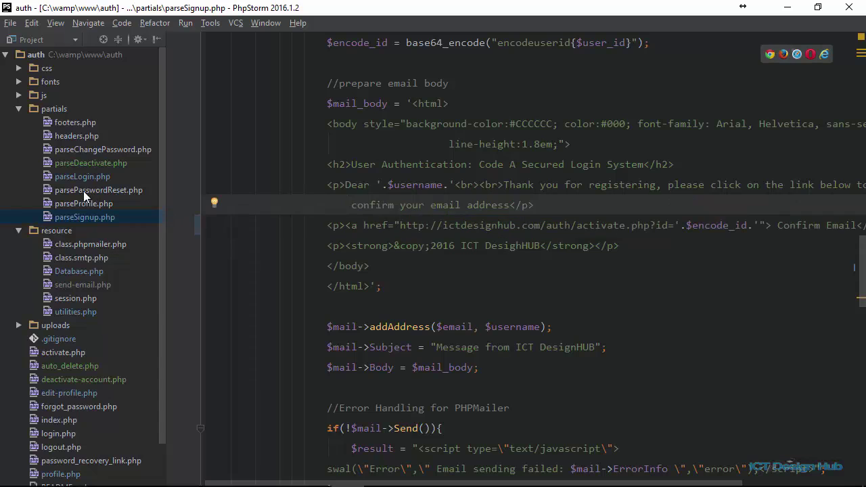
pyautogui.doubleClick(109, 190)
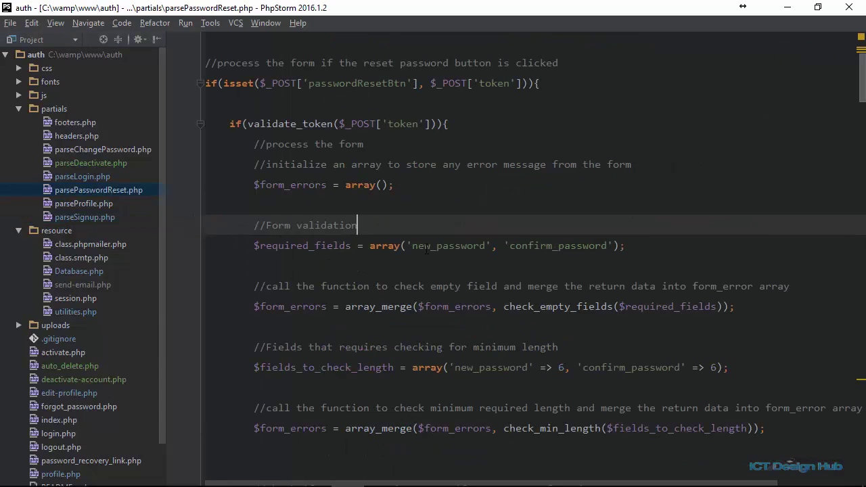
pyautogui.scroll(-15, 514, 251)
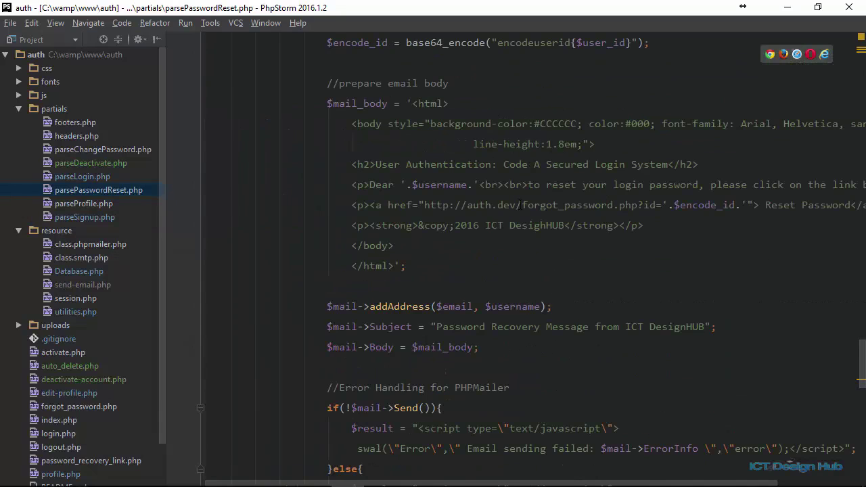
pyautogui.moveTo(522, 205); pyautogui.dragTo(424, 205)
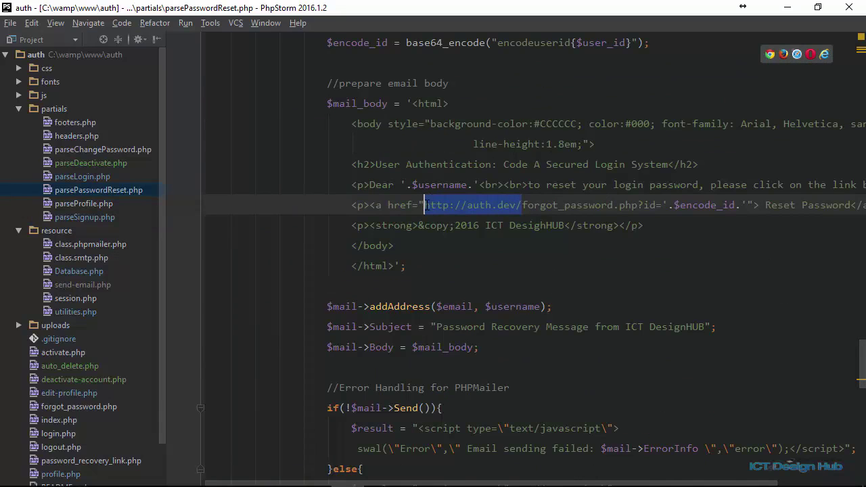
pyautogui.hotkey('ctrl', 'v')
pyautogui.scroll(-6, 425, 205)
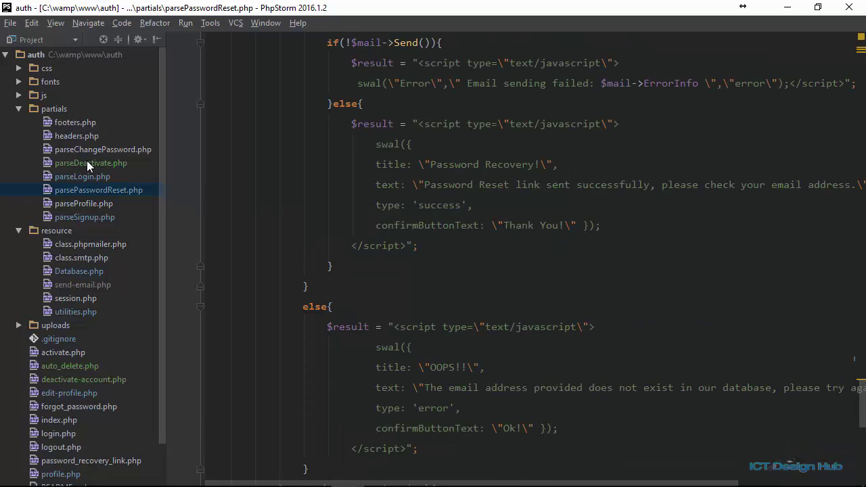
pyautogui.doubleClick(88, 163)
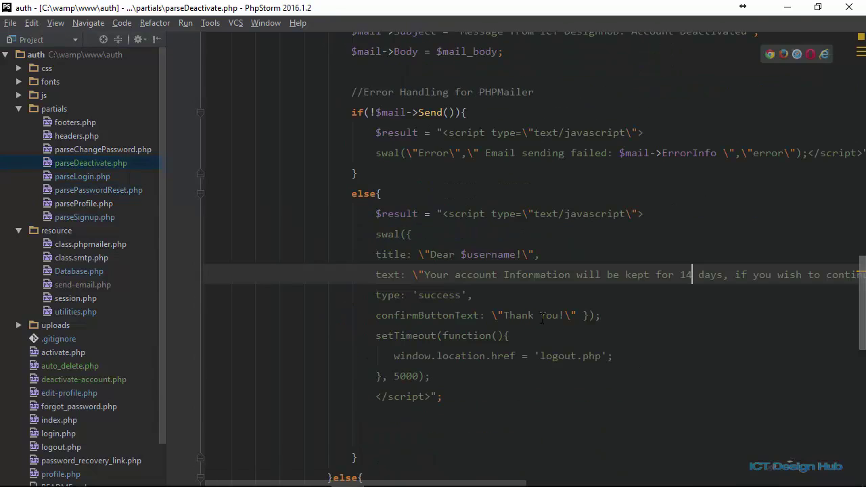
pyautogui.scroll(5, 566, 315)
pyautogui.moveTo(546, 214); pyautogui.dragTo(448, 214)
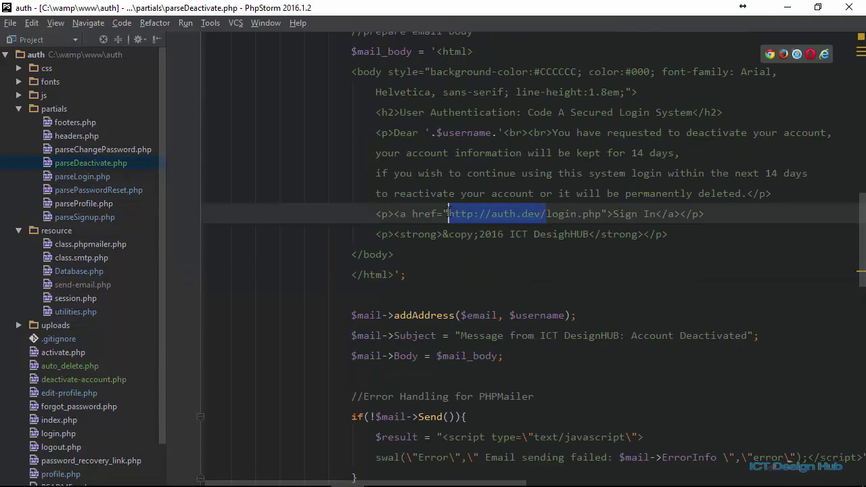
pyautogui.hotkey('ctrl', 'v')
pyautogui.press('Down')
pyautogui.press('Down')
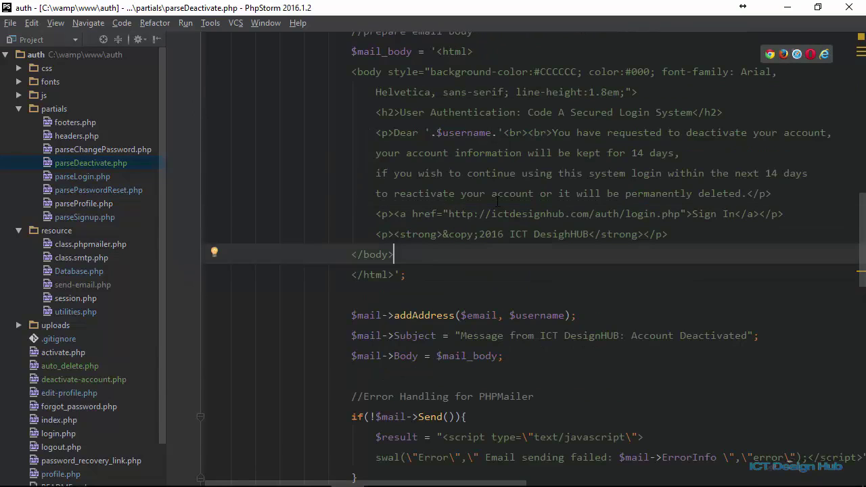
pyautogui.scroll(-4, 502, 208)
pyautogui.scroll(-4, 502, 208)
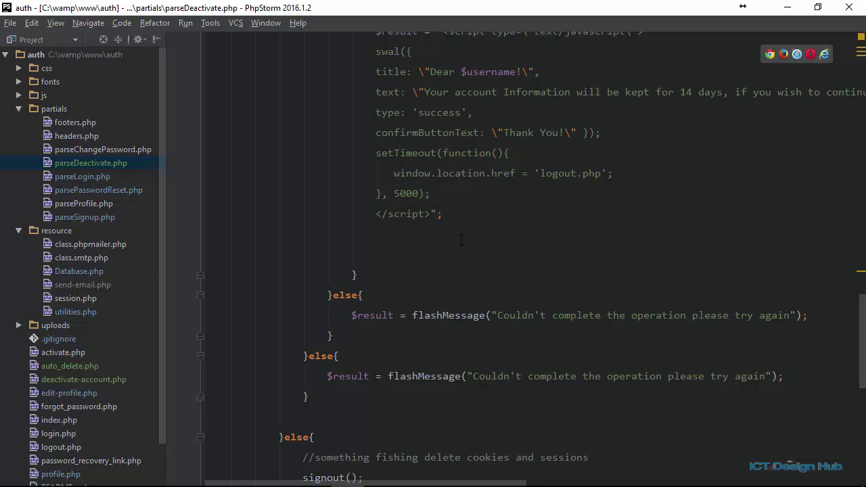
pyautogui.scroll(2, 662, 313)
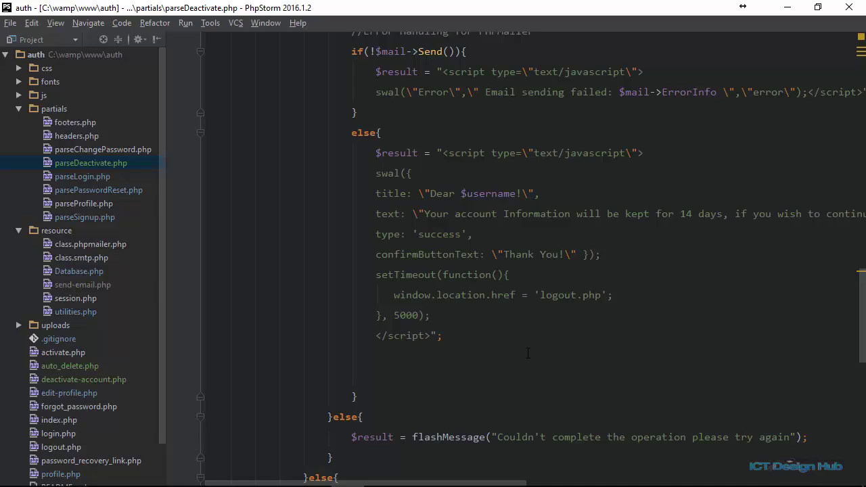
# - Change the deactivation alert's confirmButtonText from "Thank You!" to false in parseDeactivate.php
pyautogui.doubleClick(63, 447)
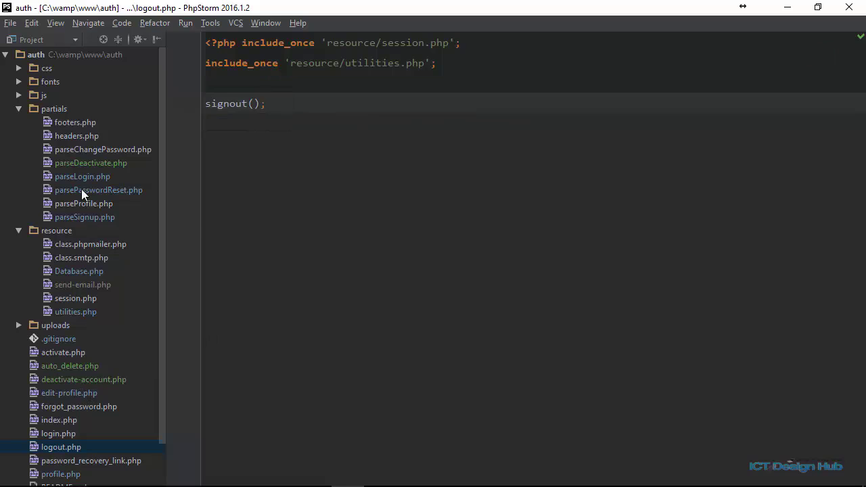
pyautogui.doubleClick(82, 163)
pyautogui.scroll(-4, 481, 261)
pyautogui.moveTo(576, 245); pyautogui.dragTo(491, 246)
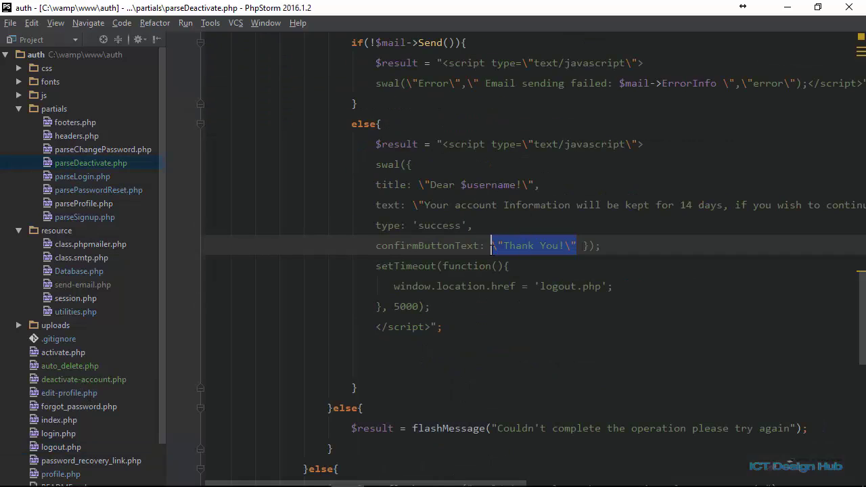
pyautogui.write('fasle')
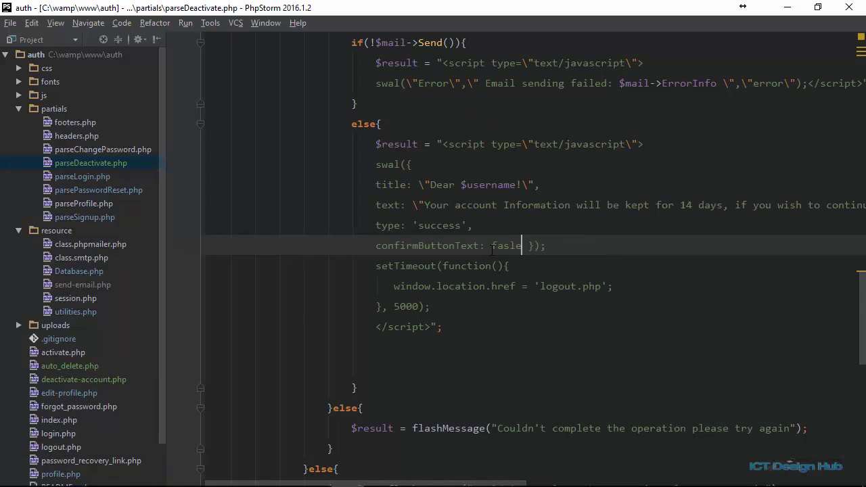
pyautogui.press('BackSpace')
pyautogui.press('BackSpace')
pyautogui.write('se')
pyautogui.click(546, 246)
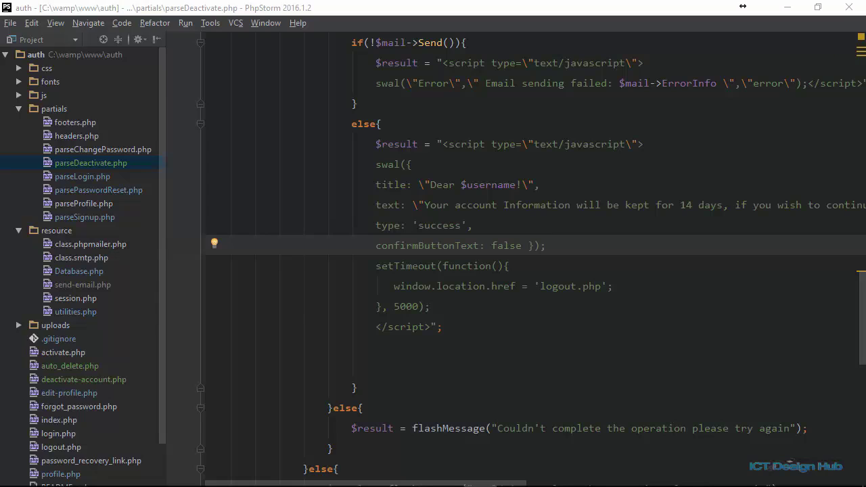
pyautogui.hotkey('alt', 'Tab')
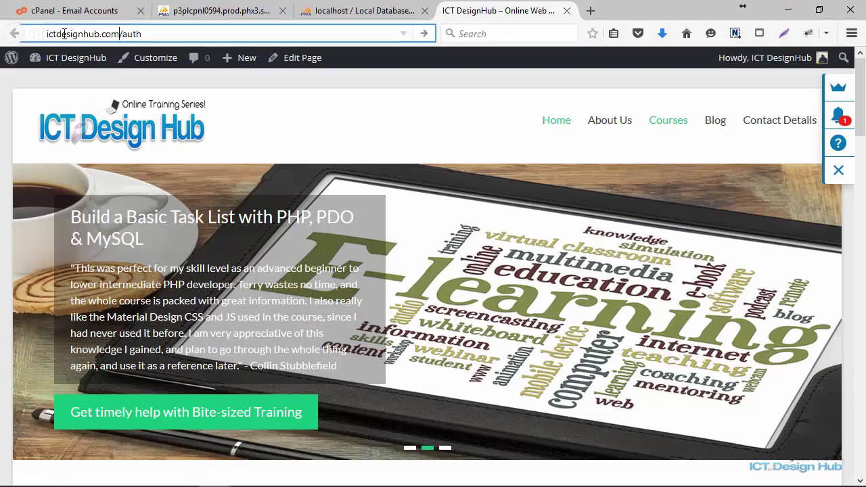
# - Enter host ictdesignhub.com, the FTP account's username and its password in FileZilla's quickconnect bar
pyautogui.doubleClick(65, 33)
pyautogui.hotkey('ctrl', 'c')
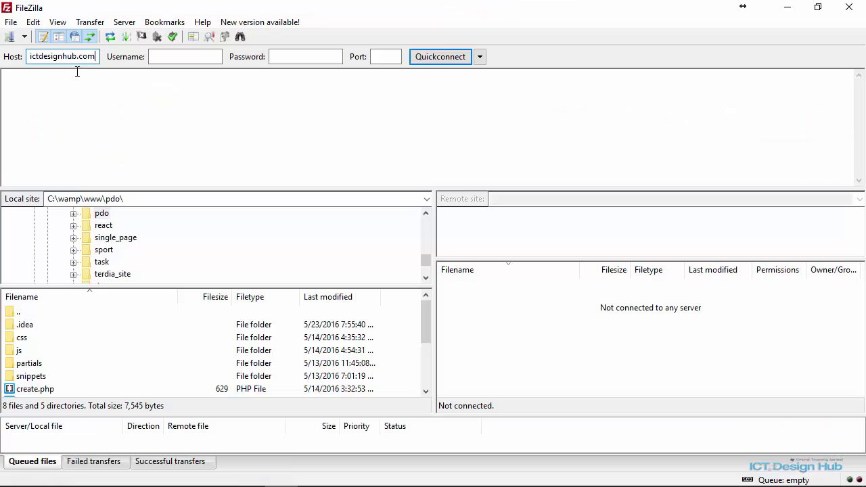
pyautogui.click(174, 57)
pyautogui.write('auth')
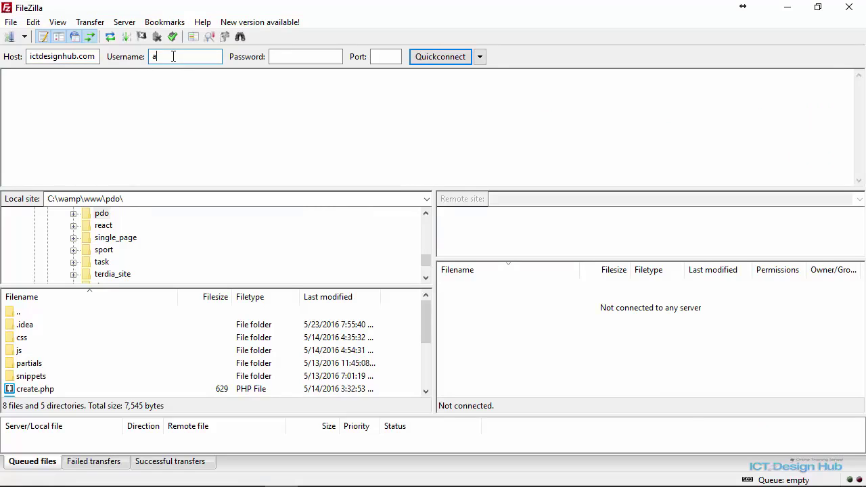
pyautogui.write('@')
pyautogui.hotkey('ctrl', 'v')
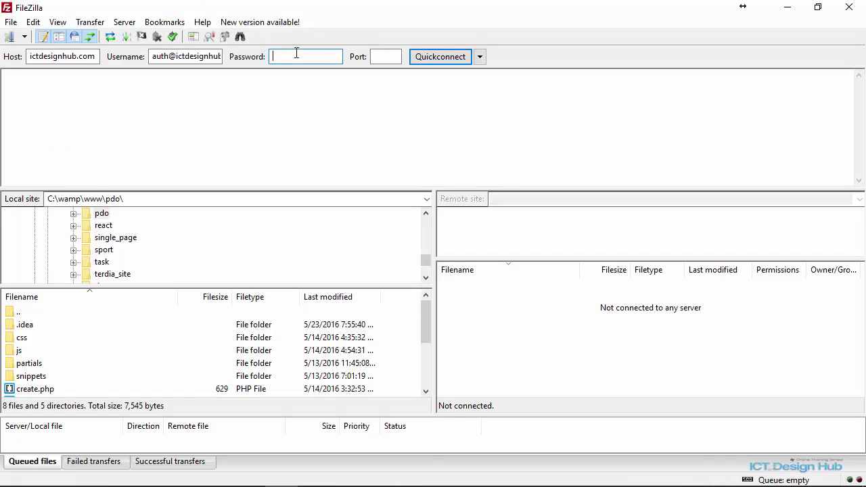
pyautogui.hotkey('ctrl', 'v')
# - Connect to ictdesignhub.com and browse the local xampp htdocs auth folder
pyautogui.click(438, 58)
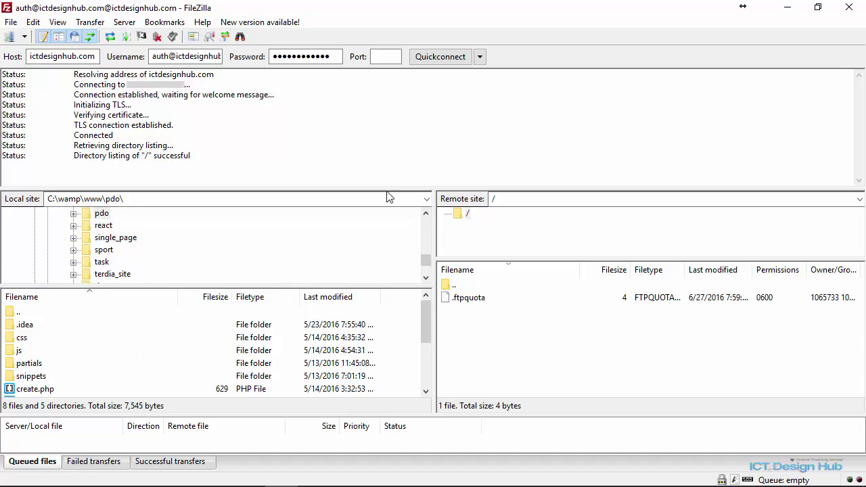
pyautogui.moveTo(385, 179); pyautogui.dragTo(385, 118)
pyautogui.scroll(5, 423, 194)
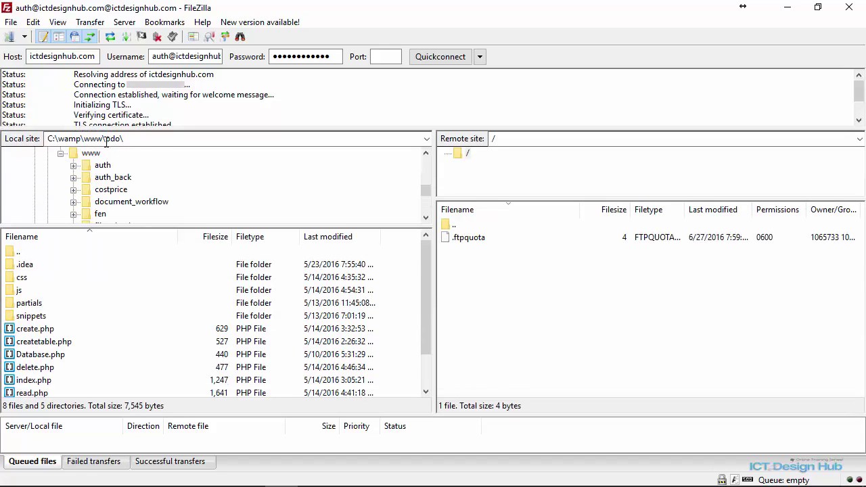
pyautogui.click(60, 154)
pyautogui.click(47, 178)
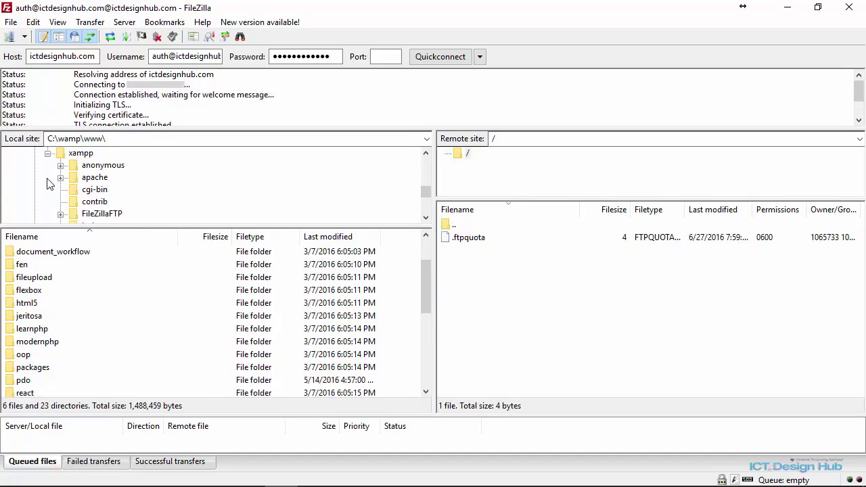
pyautogui.scroll(-1, 125, 193)
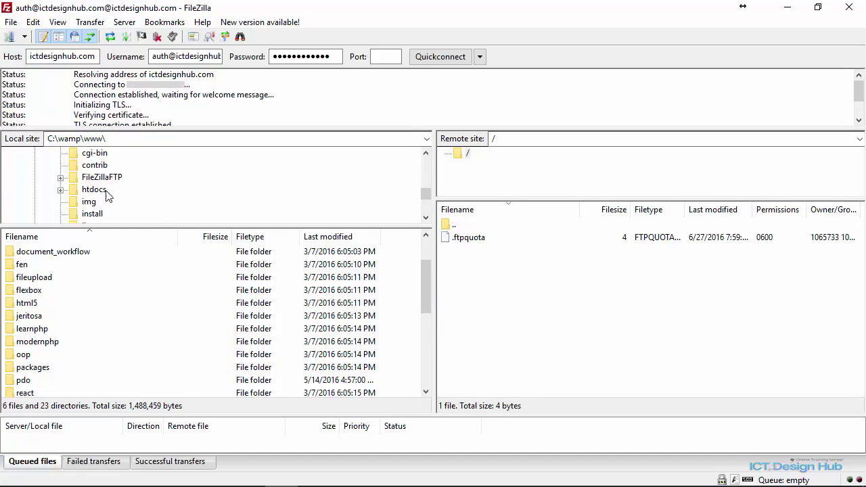
pyautogui.click(60, 190)
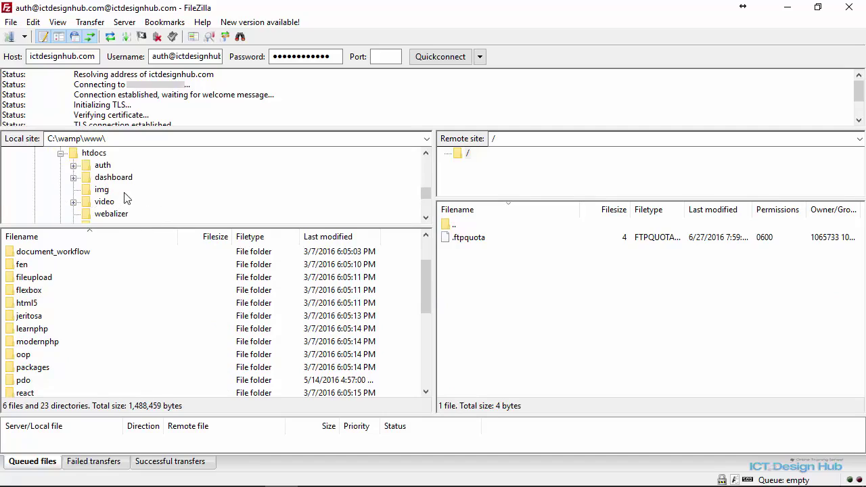
pyautogui.click(103, 165)
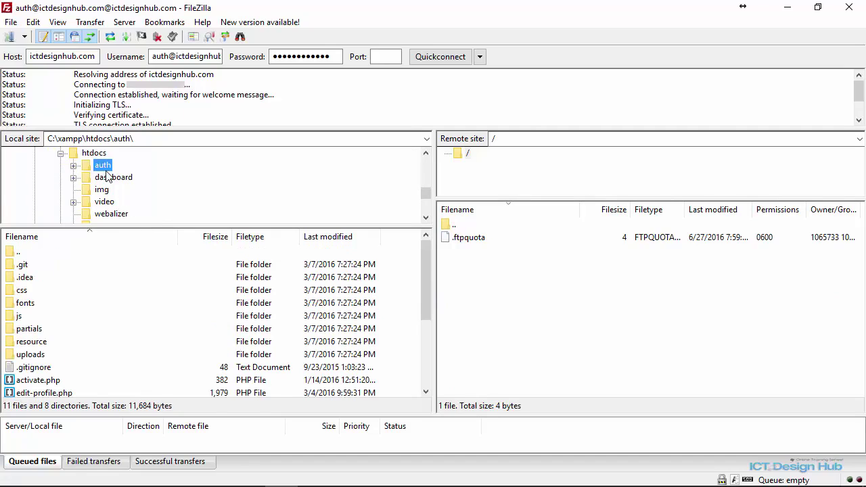
# - Open the local C:\wamp\www\auth project folder instead for upload
pyautogui.click(61, 154)
pyautogui.scroll(2, 88, 199)
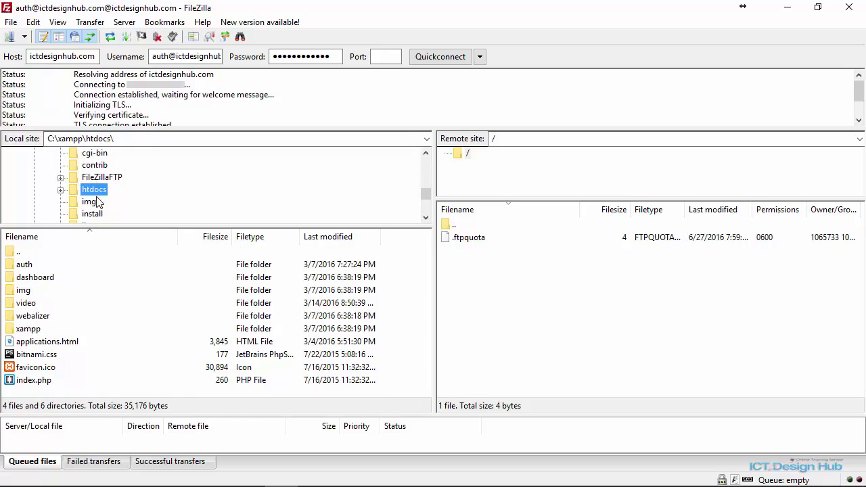
pyautogui.scroll(1, 88, 200)
pyautogui.click(48, 188)
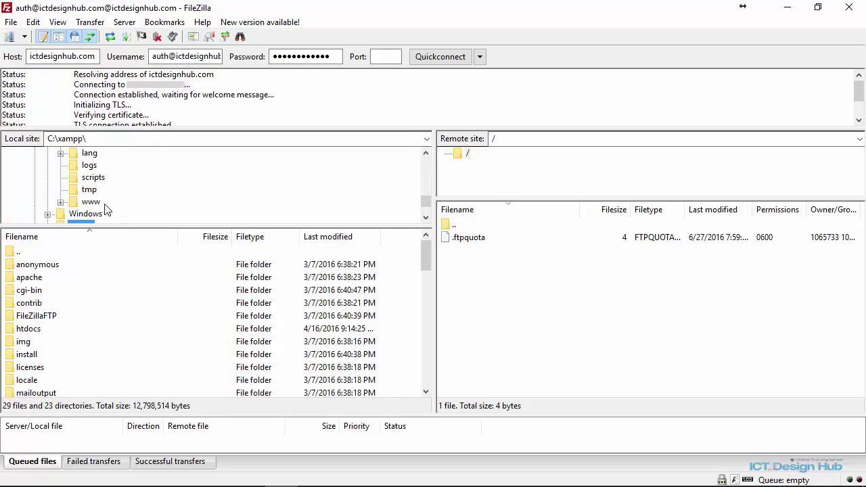
pyautogui.click(91, 203)
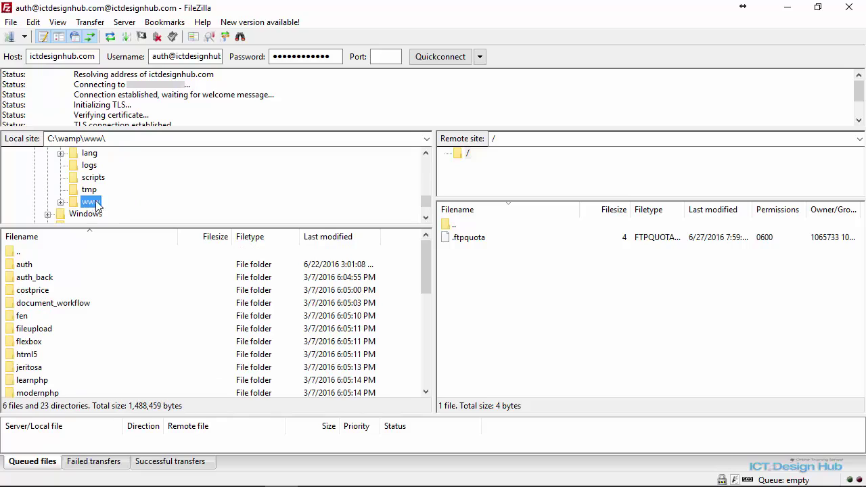
pyautogui.click(24, 266)
pyautogui.doubleClick(25, 266)
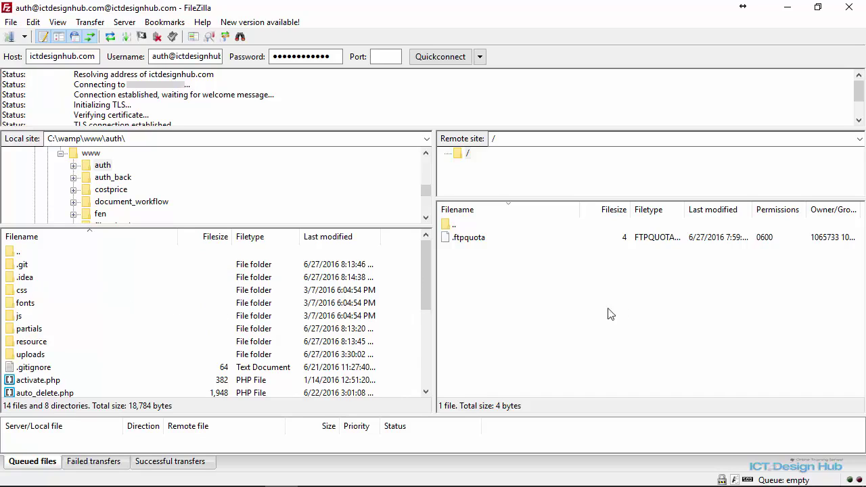
# - Select everything in C:\wamp\www\auth except .git, .idea, .gitignore and another unneeded file
pyautogui.click(29, 310)
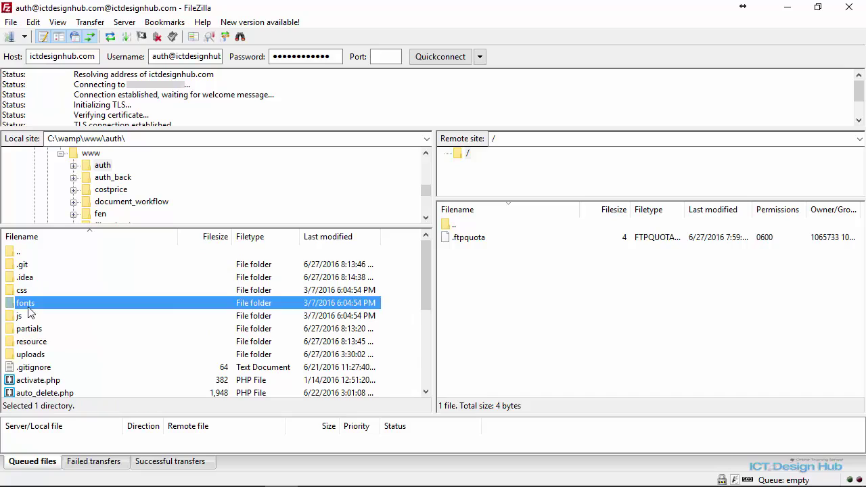
pyautogui.hotkey('ctrl', 'a')
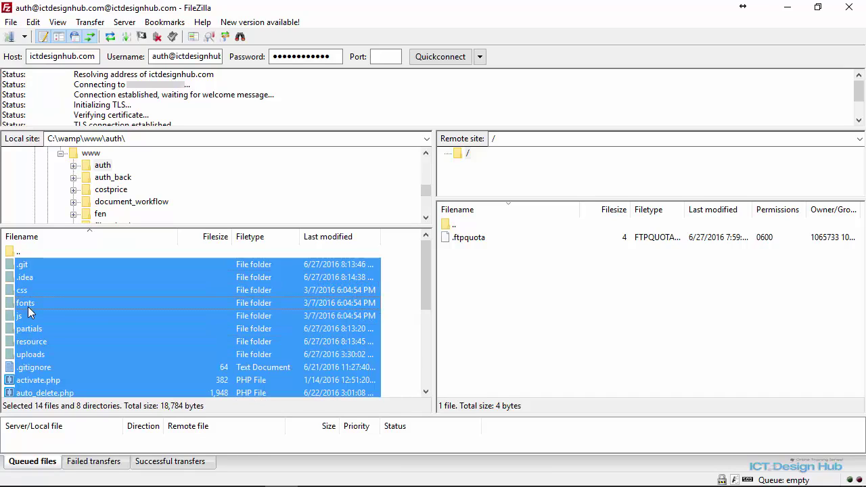
pyautogui.keyDown('ctrl'); pyautogui.click(22, 268); pyautogui.keyUp('ctrl')
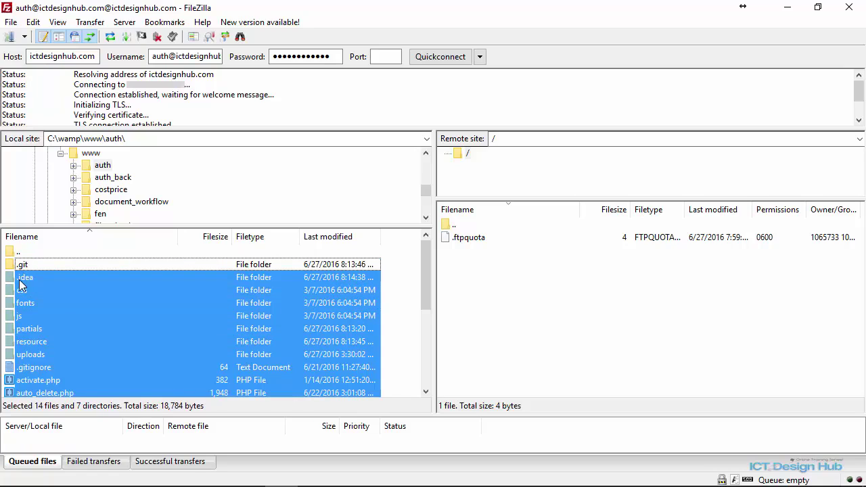
pyautogui.keyDown('ctrl'); pyautogui.click(28, 283); pyautogui.keyUp('ctrl')
pyautogui.scroll(-1, 146, 296)
pyautogui.keyDown('ctrl'); pyautogui.click(143, 305); pyautogui.keyUp('ctrl')
pyautogui.scroll(-1, 142, 304)
pyautogui.keyDown('ctrl'); pyautogui.click(143, 298); pyautogui.keyUp('ctrl')
pyautogui.scroll(2, 160, 300)
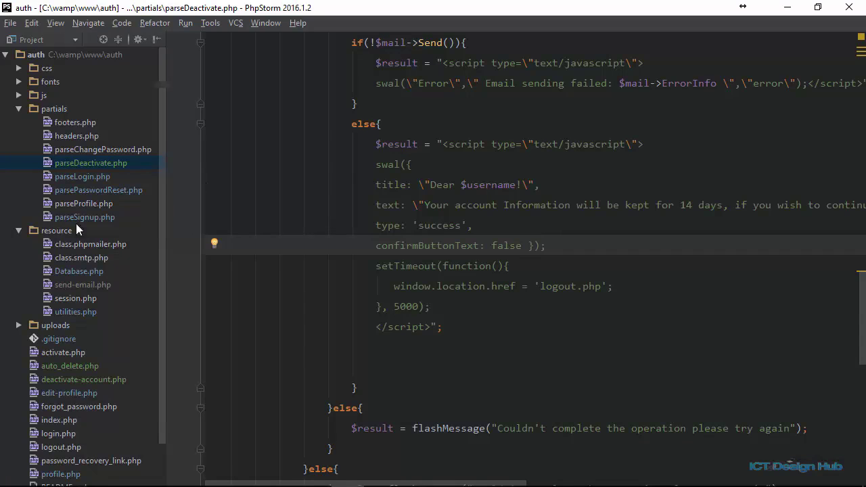
# - Check the uploads folder's contents, then upload the selection to the remote site root
pyautogui.click(18, 109)
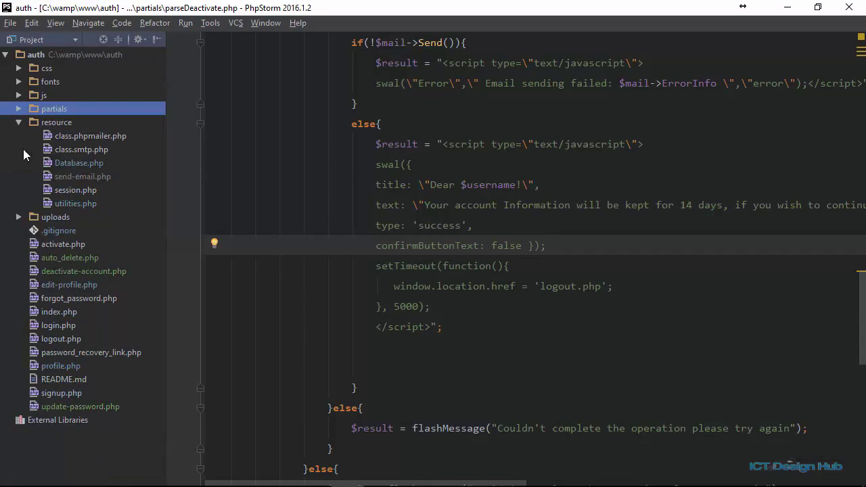
pyautogui.click(18, 217)
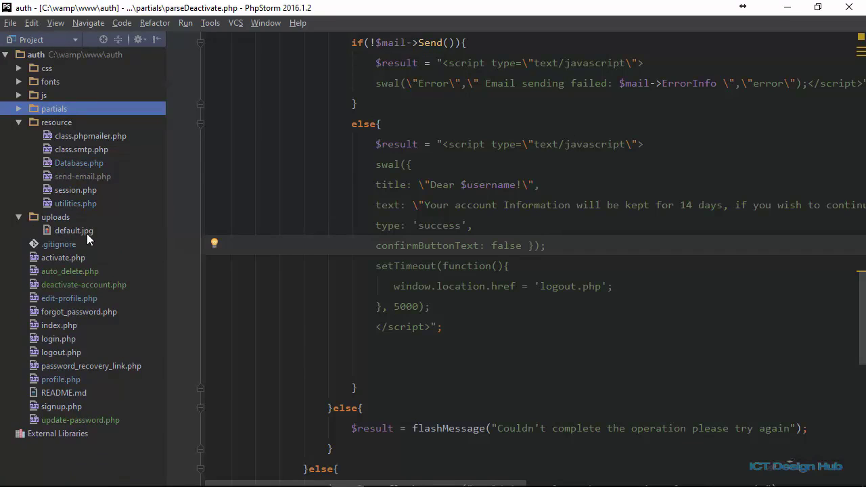
pyautogui.click(18, 217)
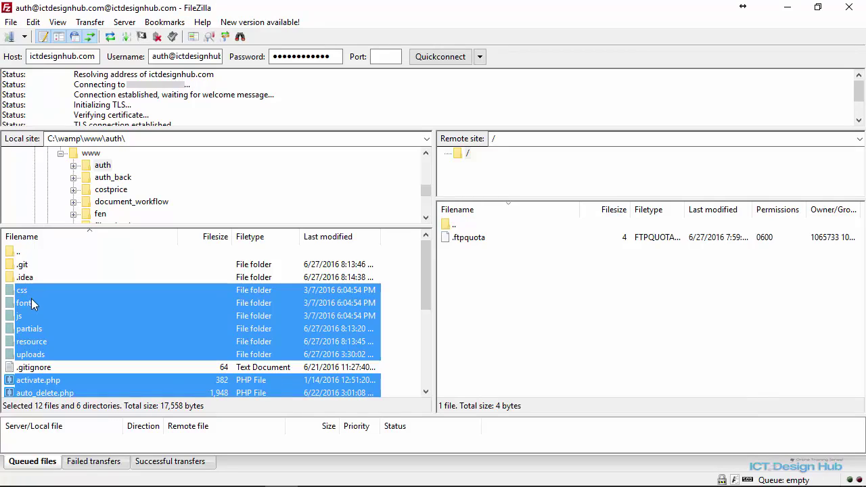
pyautogui.moveTo(32, 309); pyautogui.dragTo(526, 325)
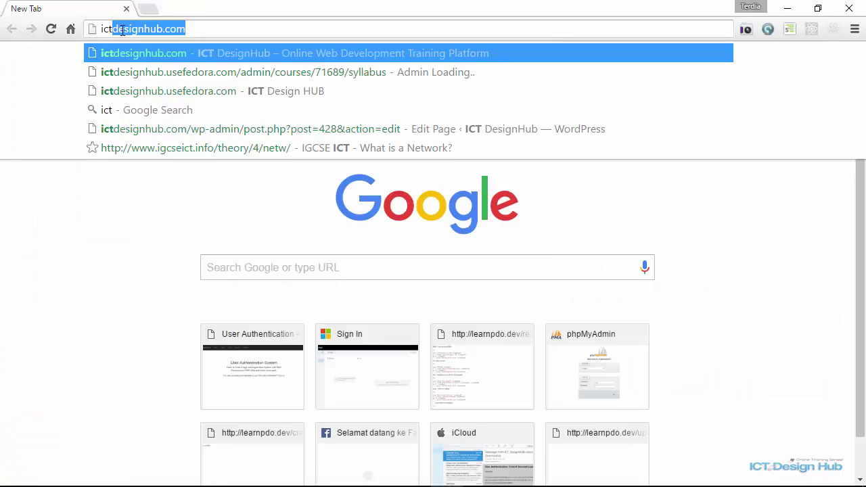
# - Load the live site at ictdesignhub.com/auth in Chrome
pyautogui.press('End')
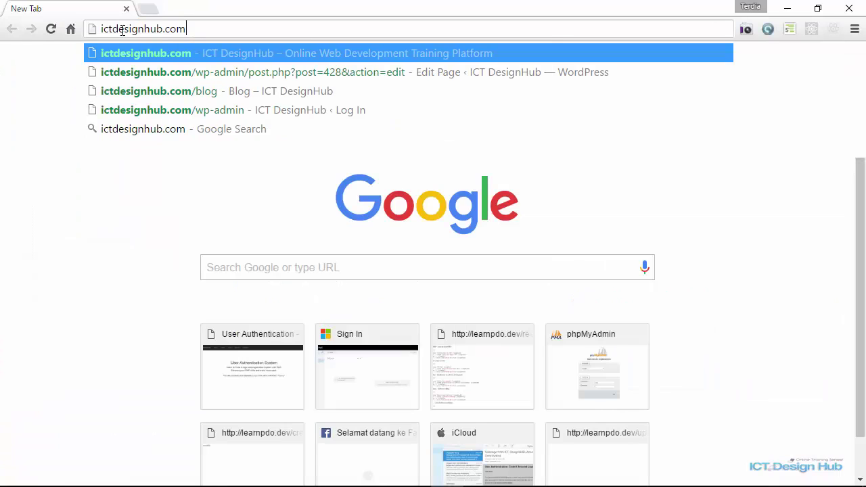
pyautogui.write('/auth')
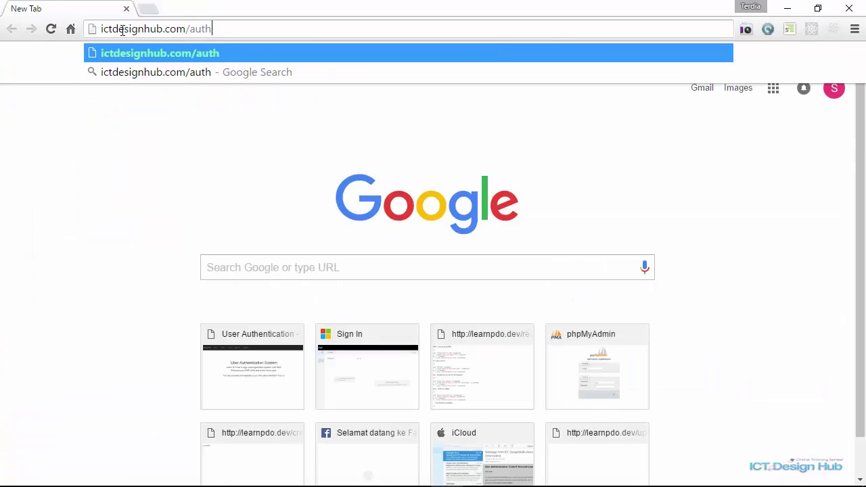
pyautogui.press('Return')
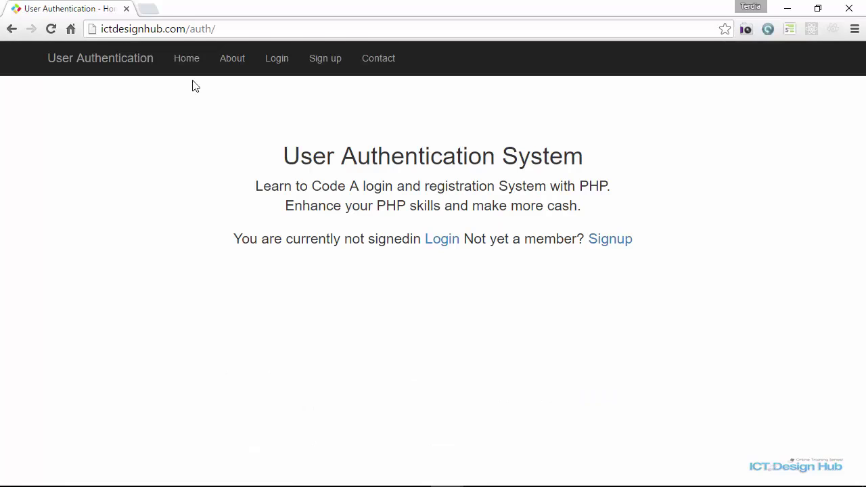
# - Sign up a new test account with a password and dismiss the success message
pyautogui.click(621, 244)
pyautogui.click(99, 213)
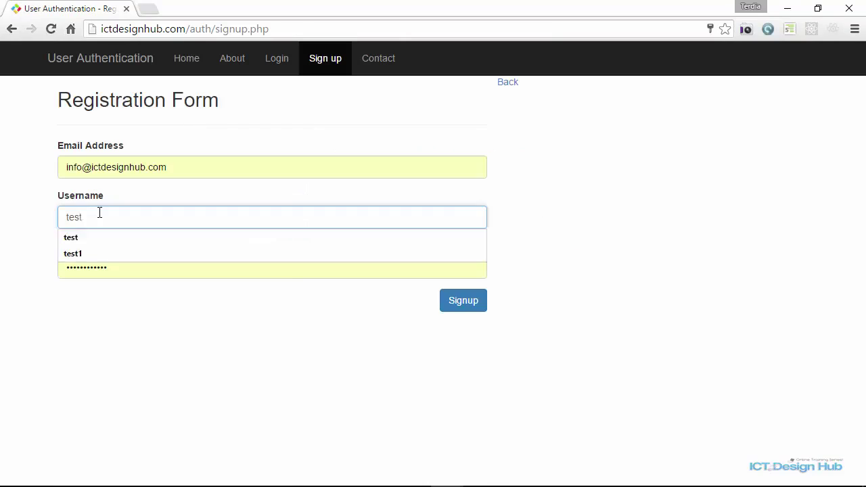
pyautogui.press('Tab')
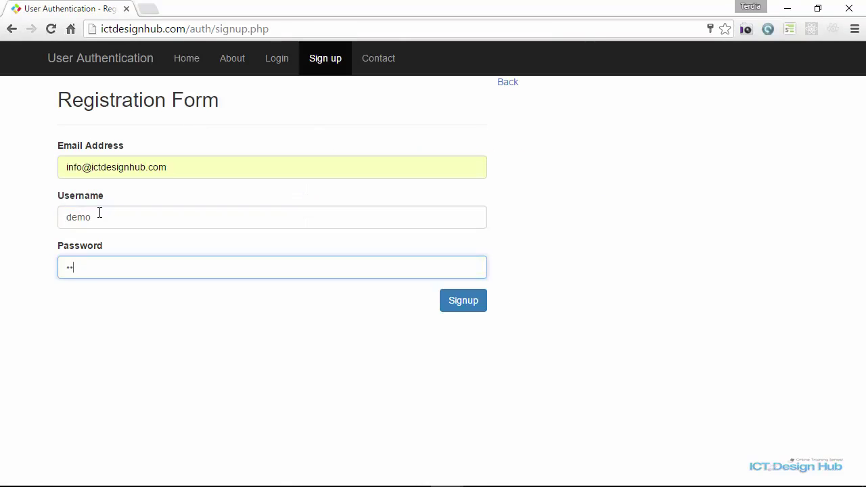
pyautogui.click(458, 304)
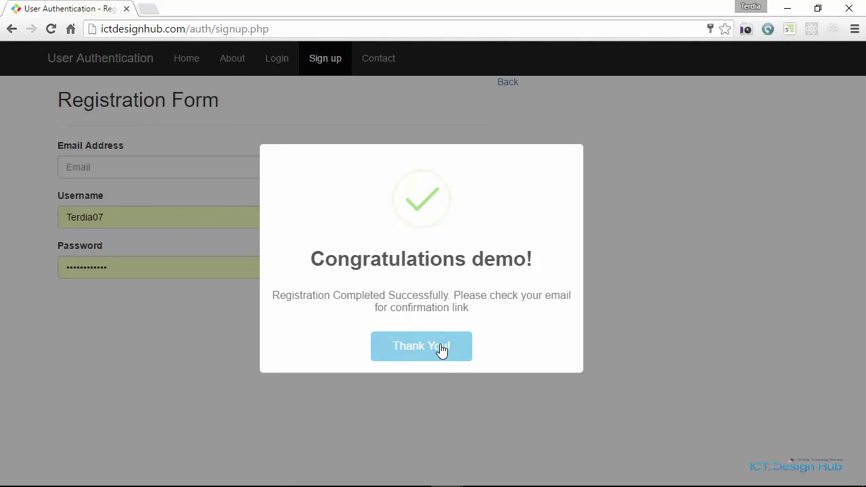
pyautogui.click(437, 351)
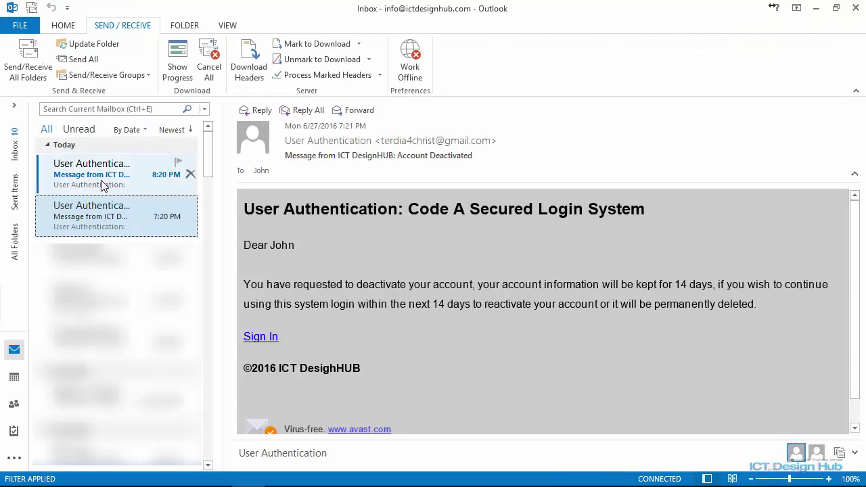
# - Copy the Confirm Email link from the 8:20 PM email into a new Chrome tab
pyautogui.click(100, 182)
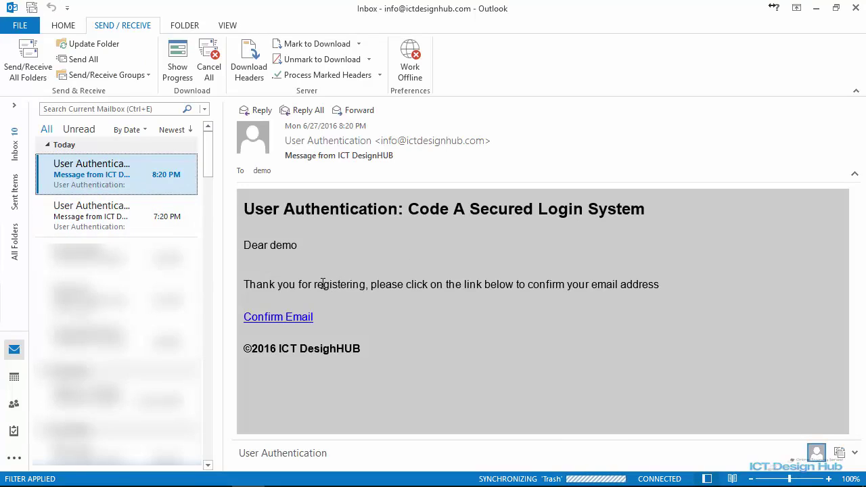
pyautogui.rightClick(287, 323)
pyautogui.click(332, 379)
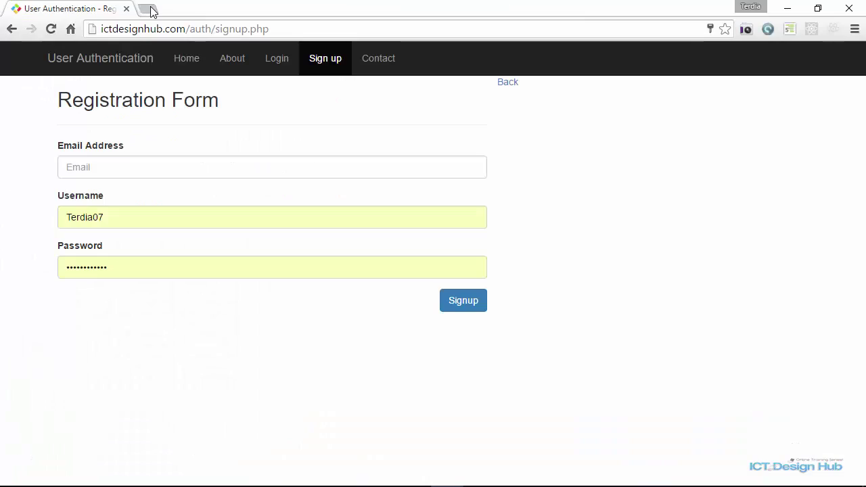
pyautogui.click(141, 7)
pyautogui.hotkey('ctrl', 'v')
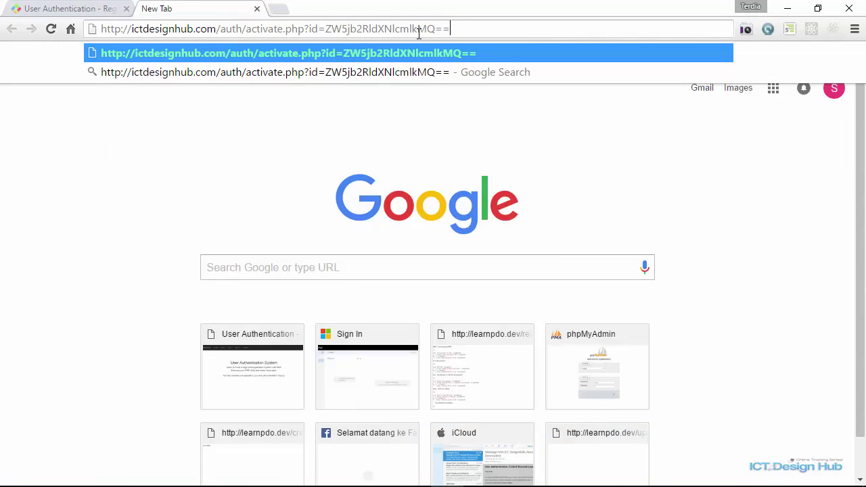
# - Load the activate.php confirmation link, then log in as demo with the account password
pyautogui.press('Return')
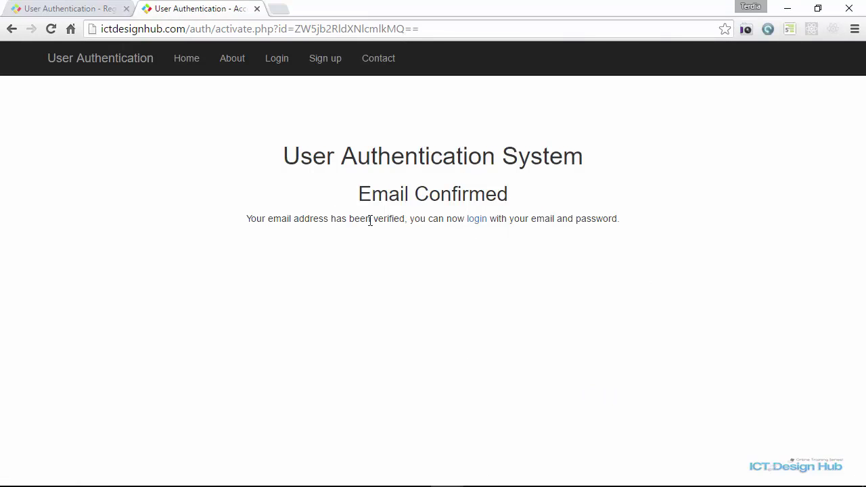
pyautogui.click(477, 221)
pyautogui.moveTo(123, 166); pyautogui.dragTo(27, 162)
pyautogui.press('Tab')
pyautogui.press('Return')
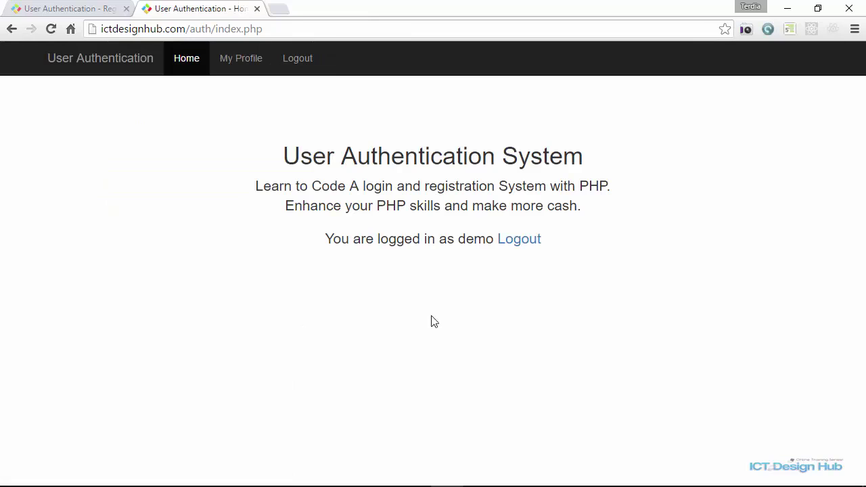
# - Set JaimeLannister.jpg as the demo account's avatar via Edit Profile and view My Profile
pyautogui.click(243, 63)
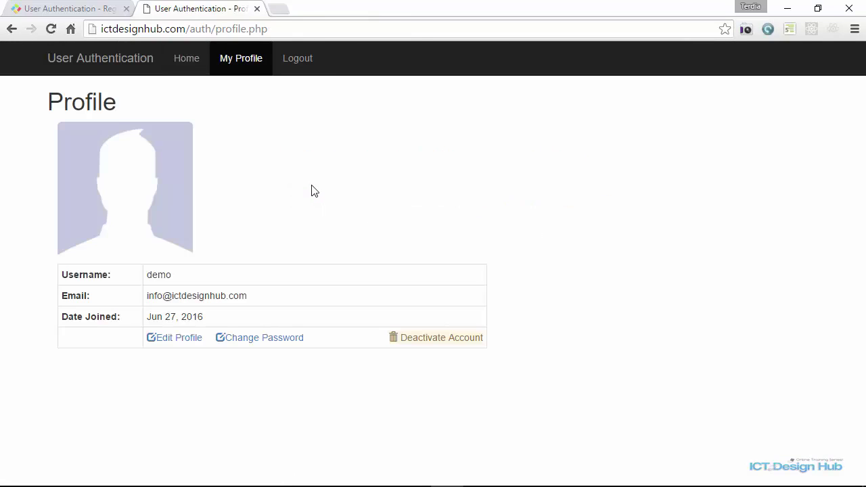
pyautogui.click(178, 338)
pyautogui.click(103, 263)
pyautogui.click(180, 127)
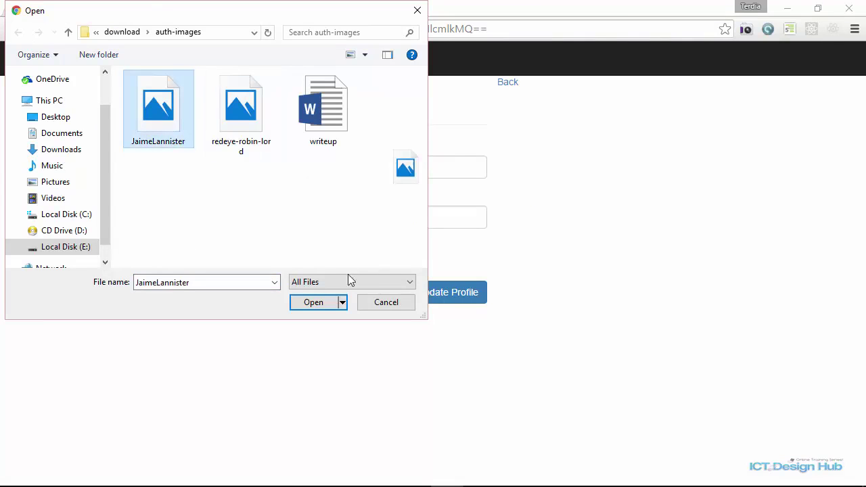
pyautogui.click(324, 302)
pyautogui.click(446, 298)
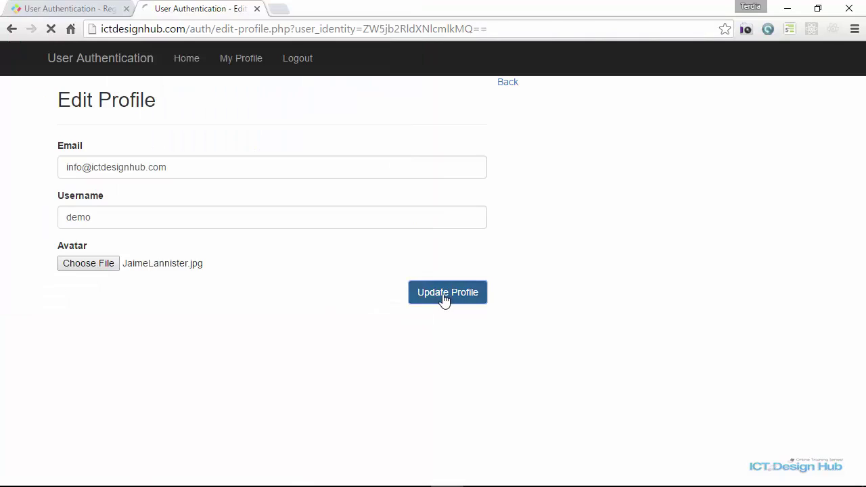
pyautogui.click(421, 350)
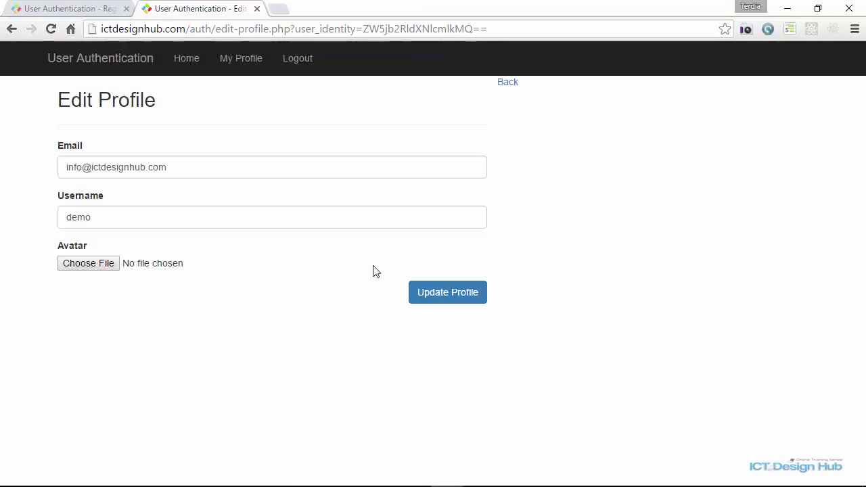
pyautogui.click(245, 62)
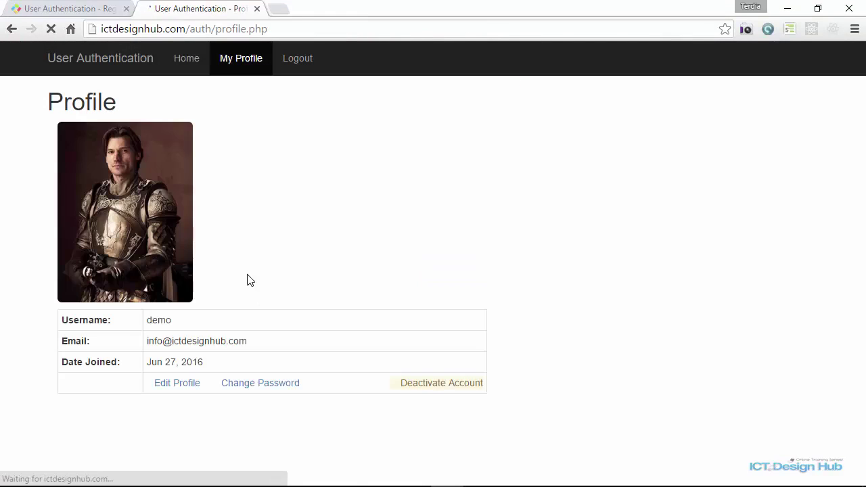